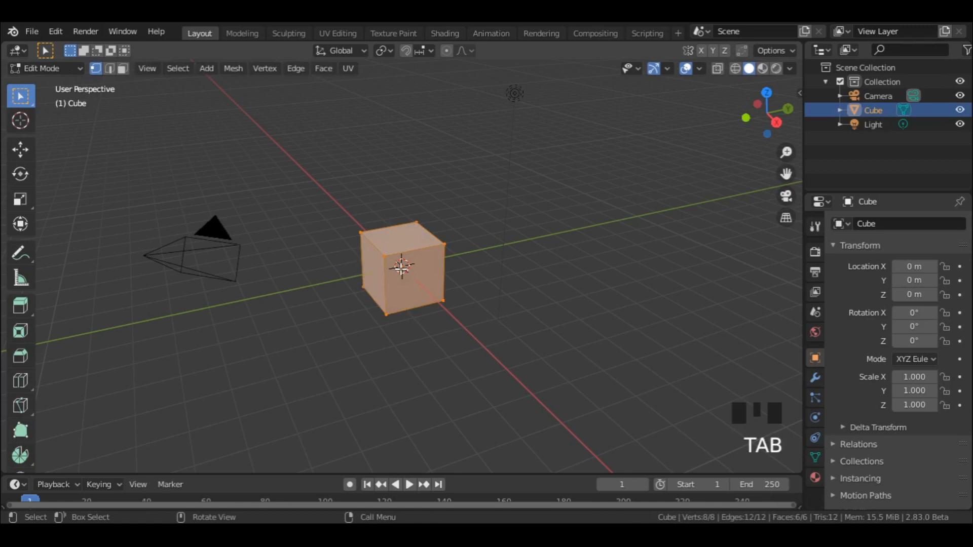
- Subdivide the whole cube with 5 cuts and a smoothness of 1.000 to round it into a sphere
scroll(406, 274, up, 5)
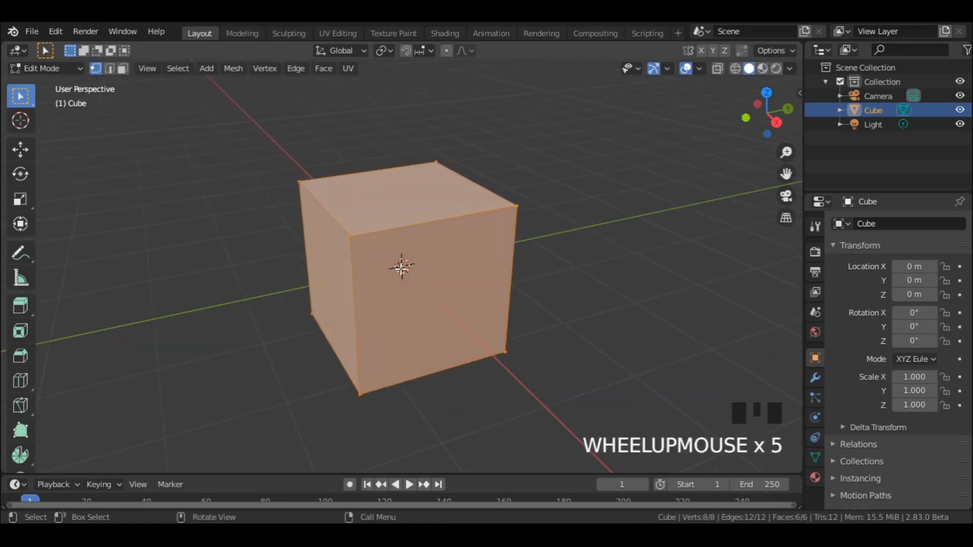
right_click(400, 269)
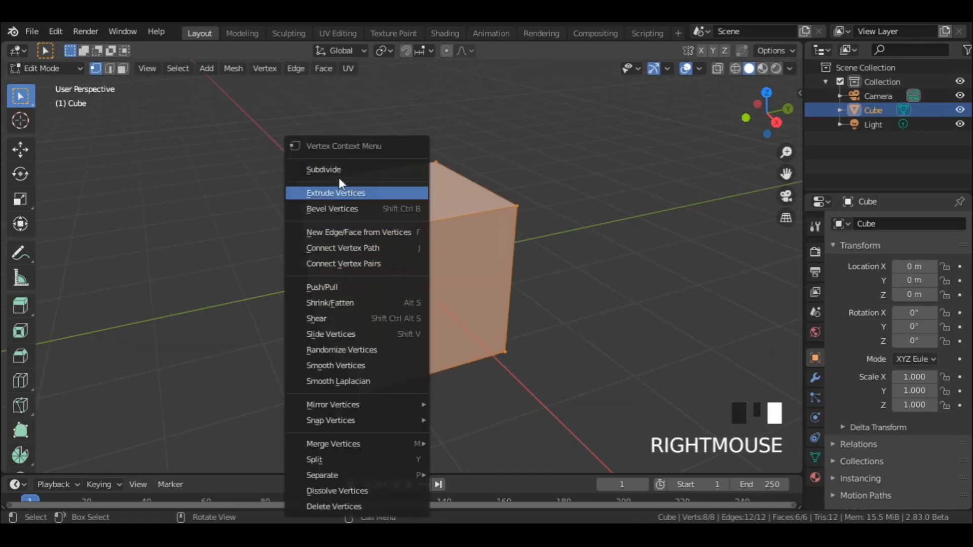
click(324, 169)
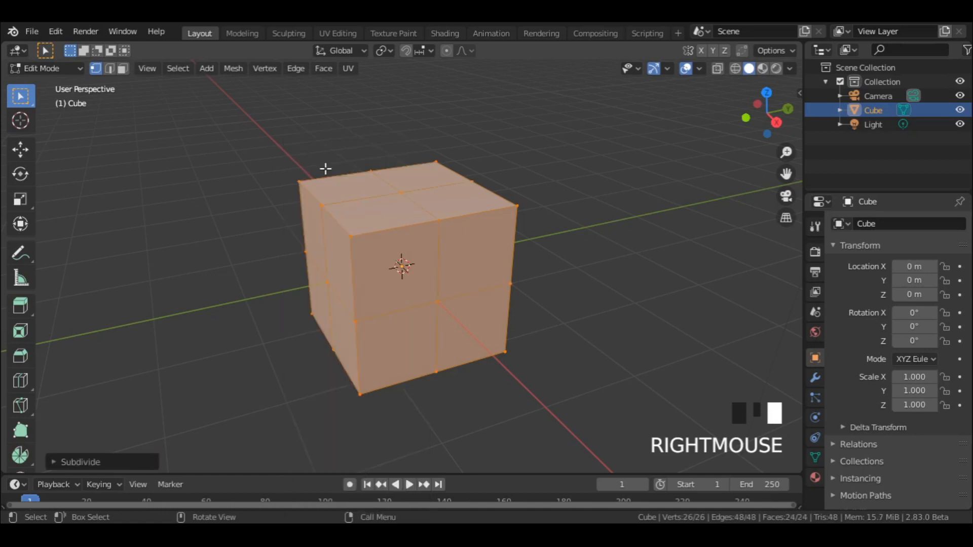
click(74, 463)
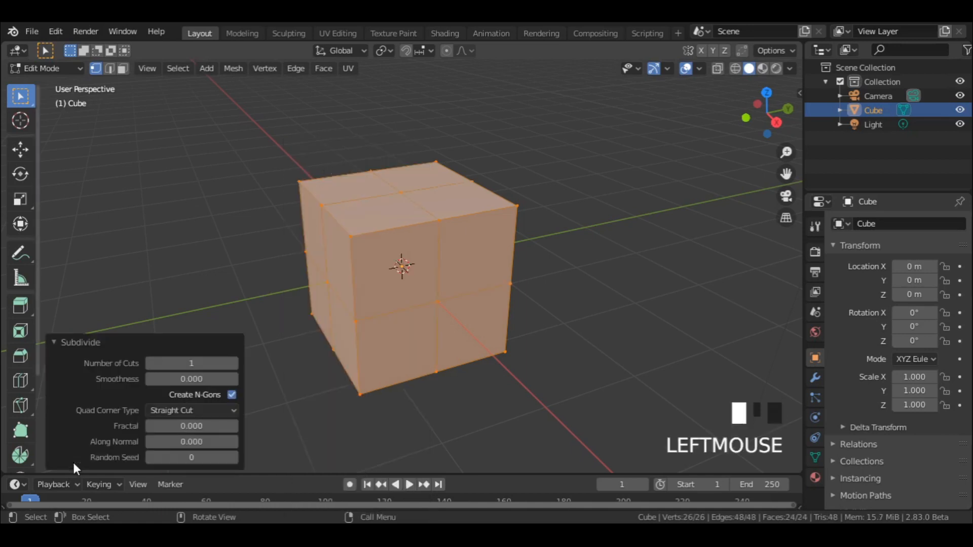
click(233, 365)
click(232, 366)
click(233, 366)
click(232, 366)
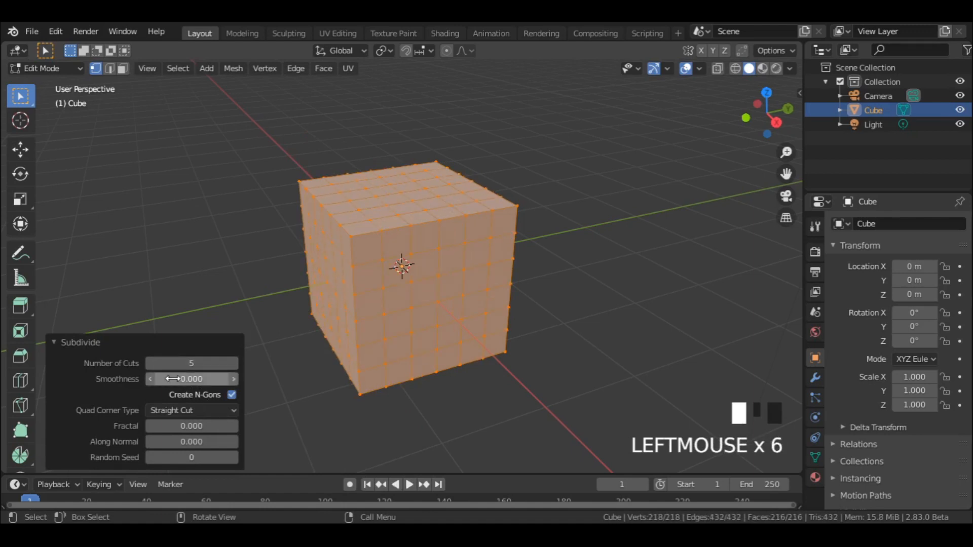
drag(171, 379, 428, 379)
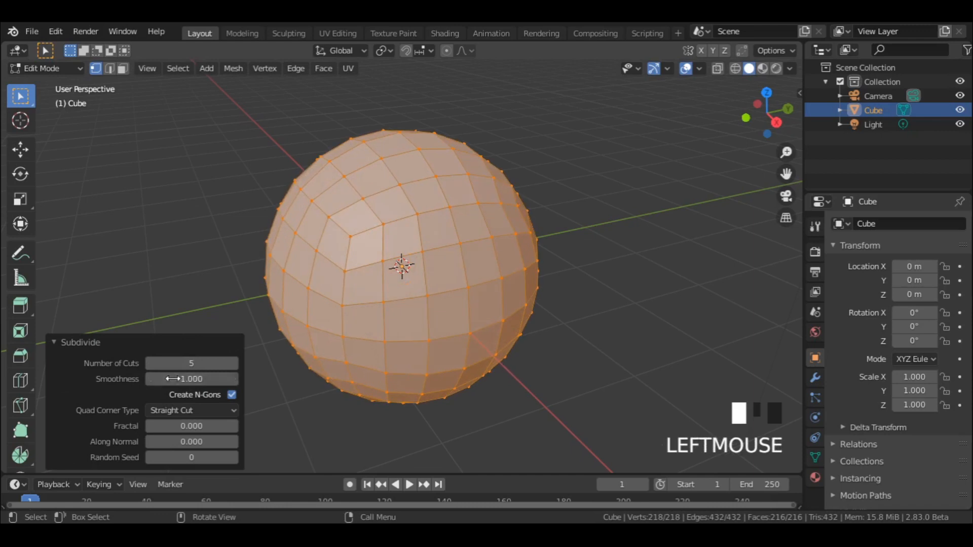
click(102, 342)
- Isolate the sphere's upper patch: grow the selection three times from its central vertex, invert it, and delete the remaining vertices
middle_drag(402, 272, 408, 310)
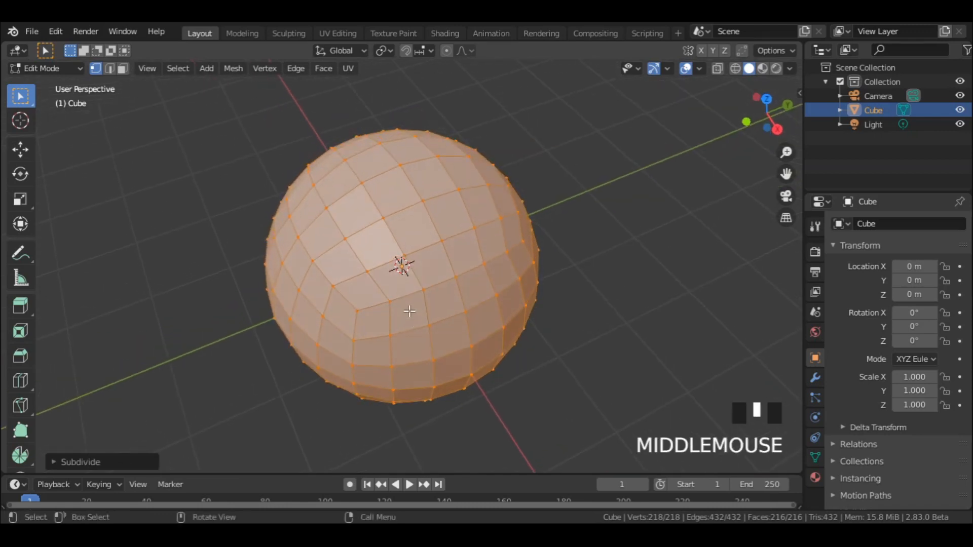
click(399, 166)
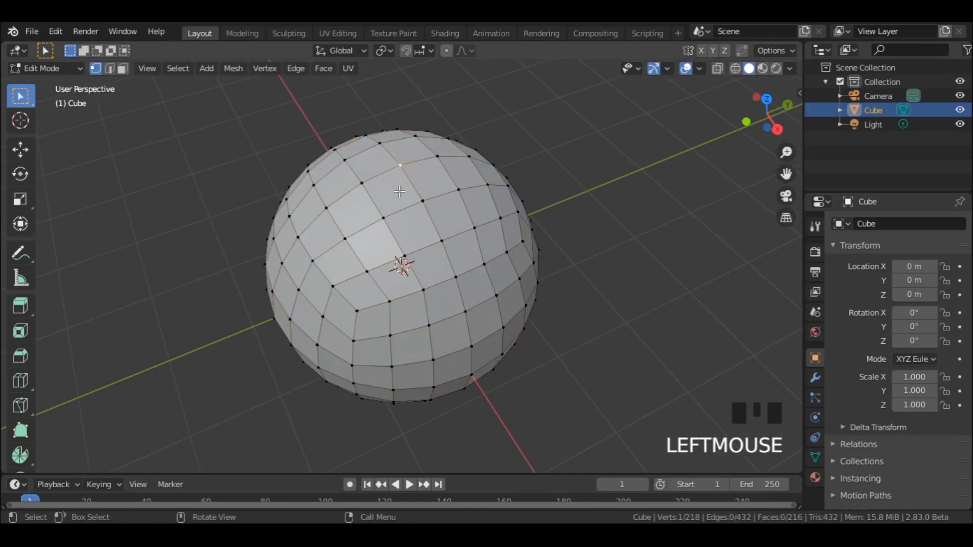
key(ctrl+KP_Add)
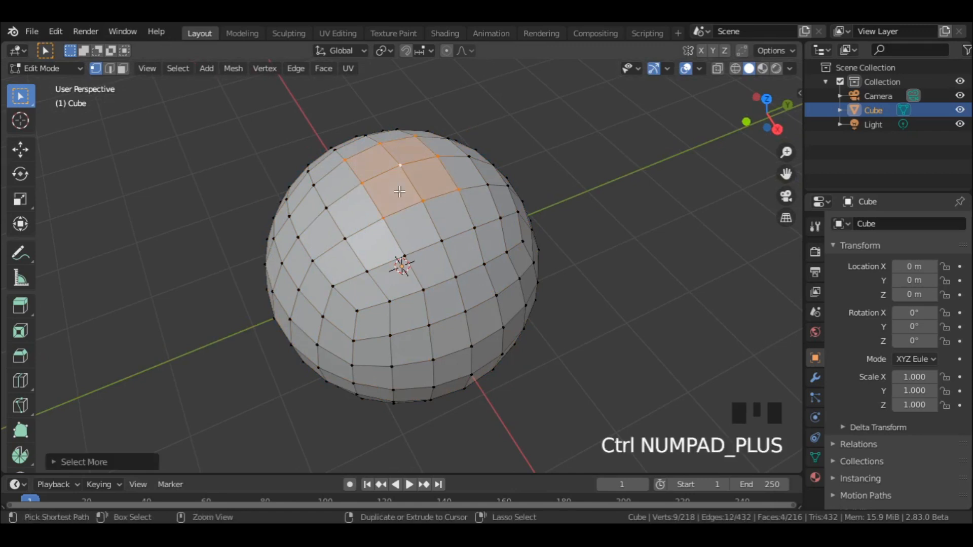
key(ctrl+KP_Add)
key(ctrl+KP_Add)
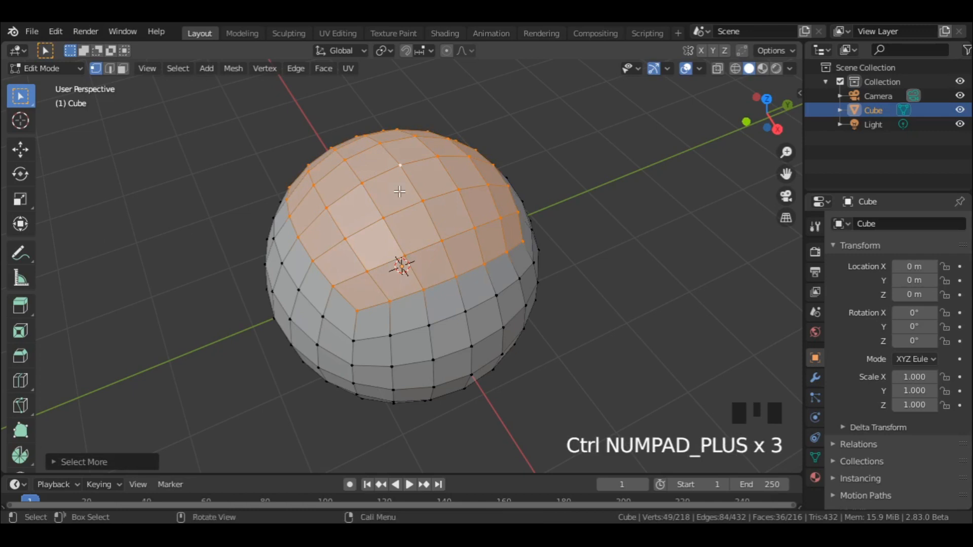
key(ctrl+i)
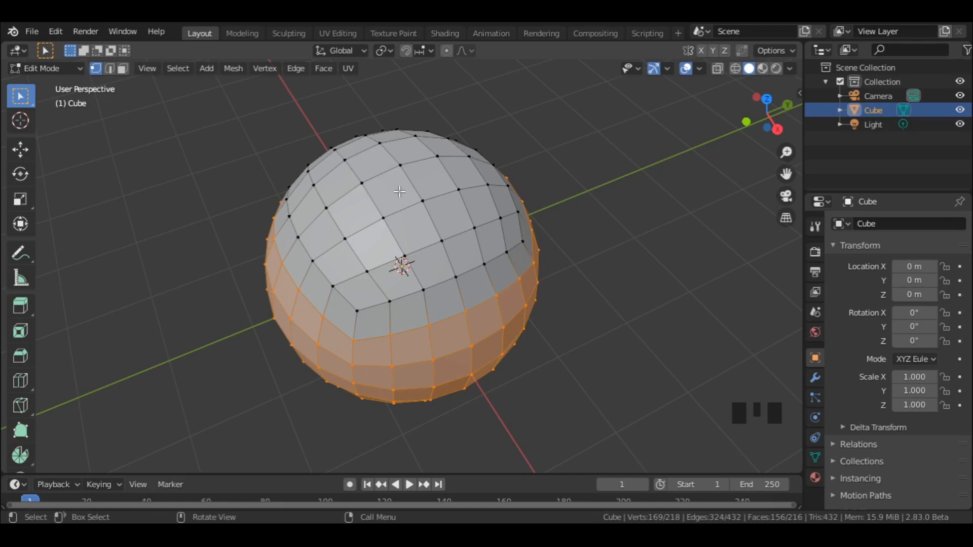
key(x)
click(359, 191)
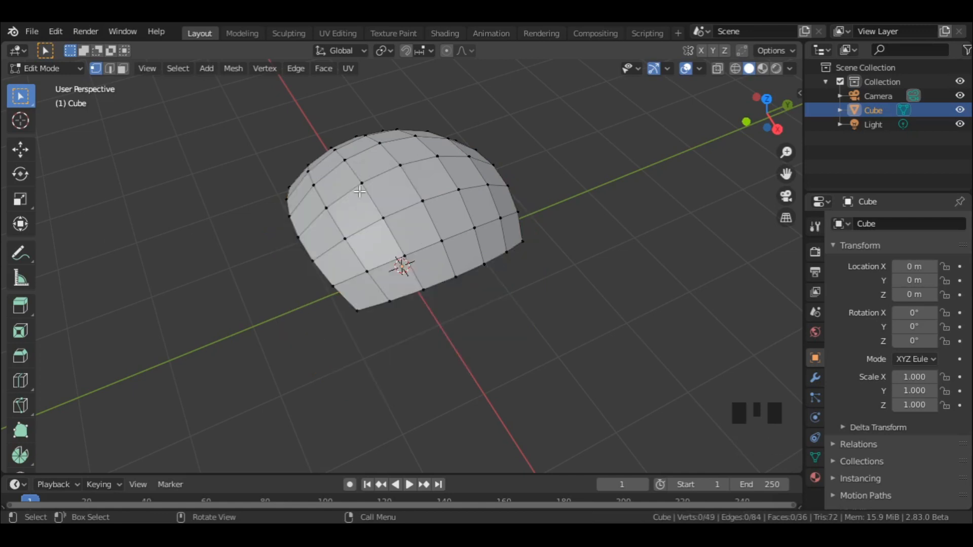
- Extrude the two outer bands of the patch, each two face columns wide, along their normals by 0.05
middle_drag(403, 266, 366, 312)
key(3)
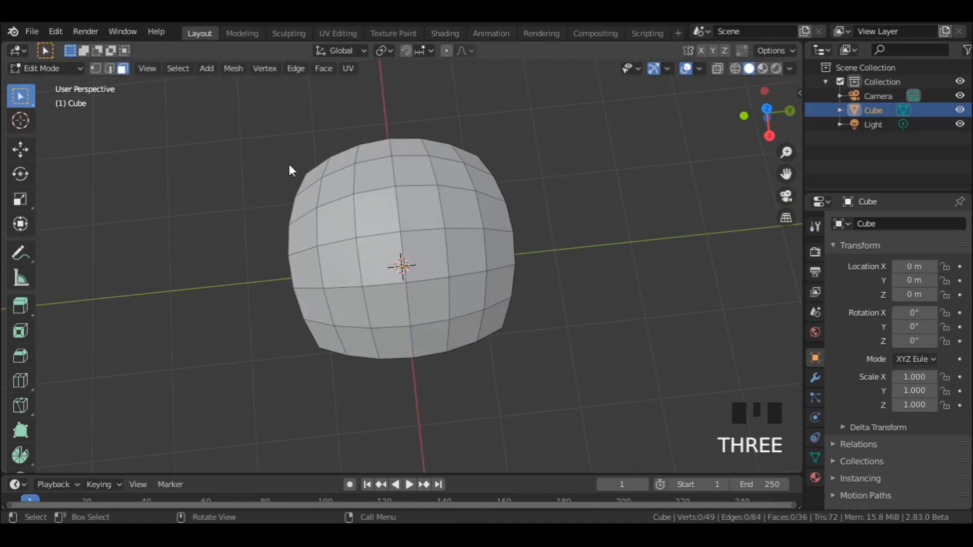
drag(282, 147, 347, 369)
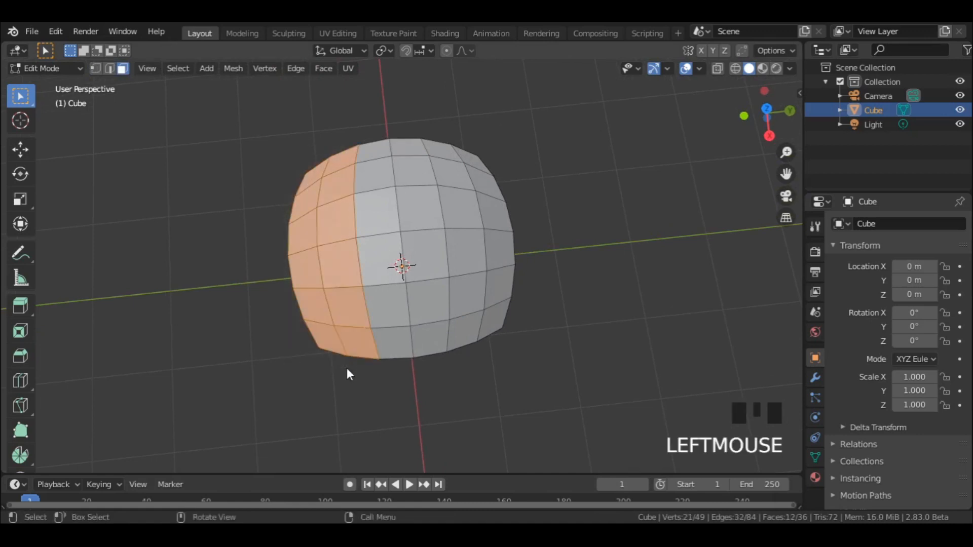
shift+drag(457, 122, 524, 350)
middle_drag(525, 351, 460, 314)
key(alt+e)
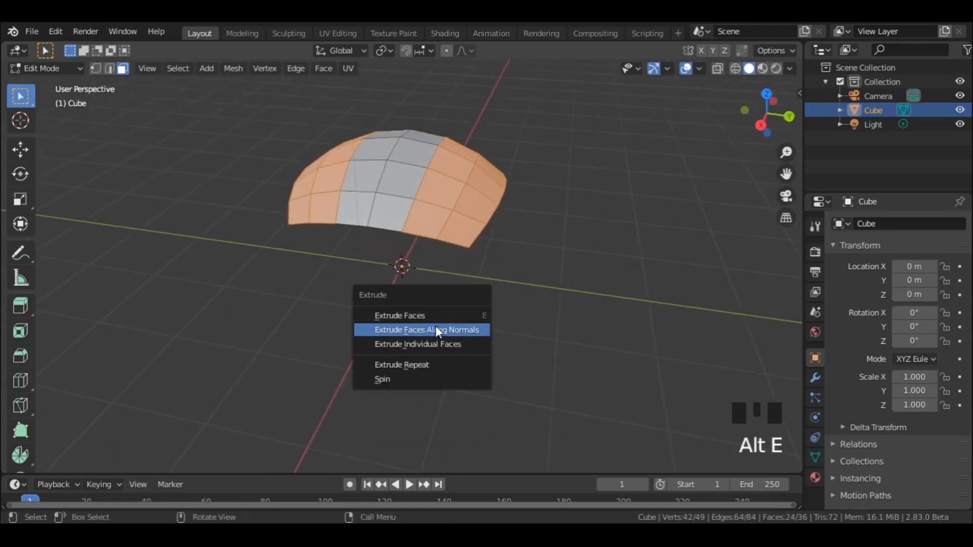
click(425, 329)
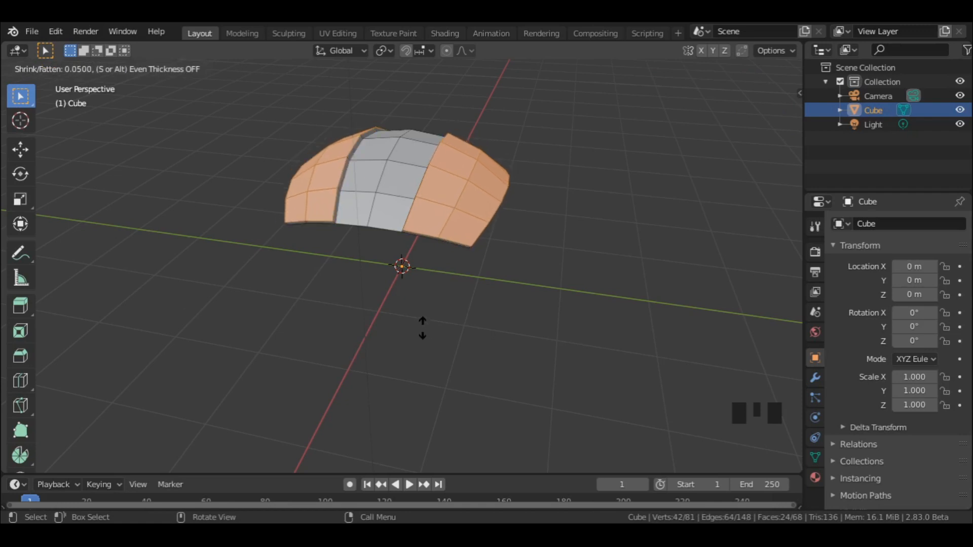
click(423, 328)
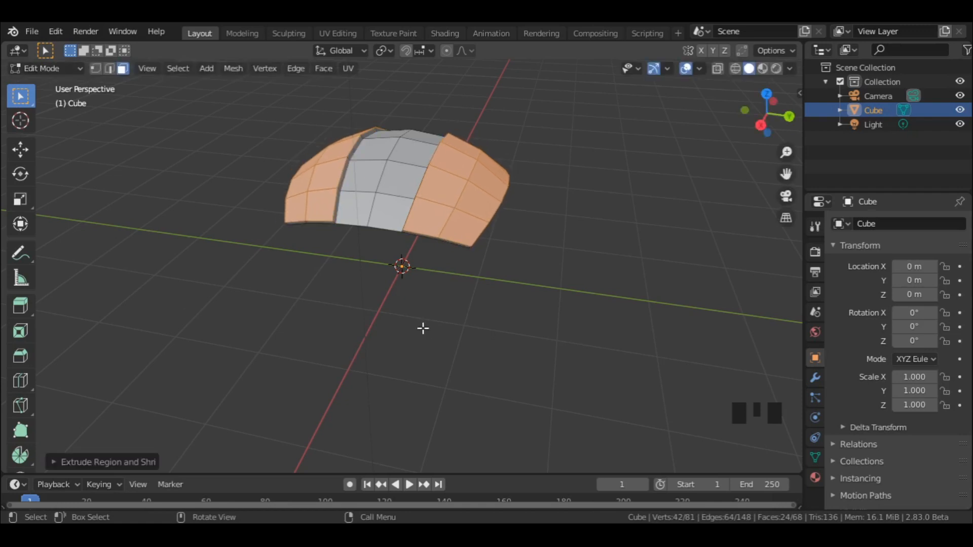
- Extrude the middle band of two face columns along its normals, roughly level with the outer bands
middle_drag(398, 267, 391, 119)
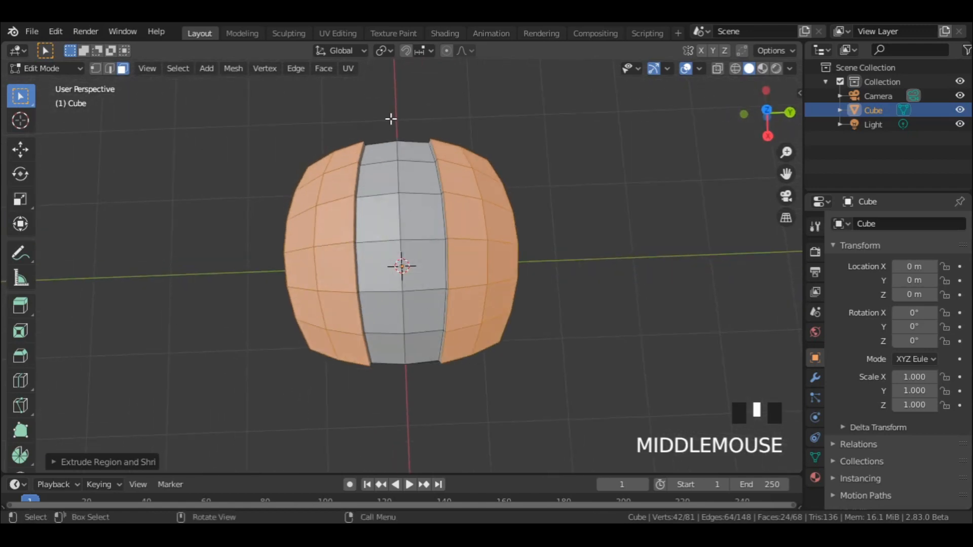
drag(390, 119, 413, 387)
middle_drag(415, 385, 378, 296)
key(alt+e)
click(336, 297)
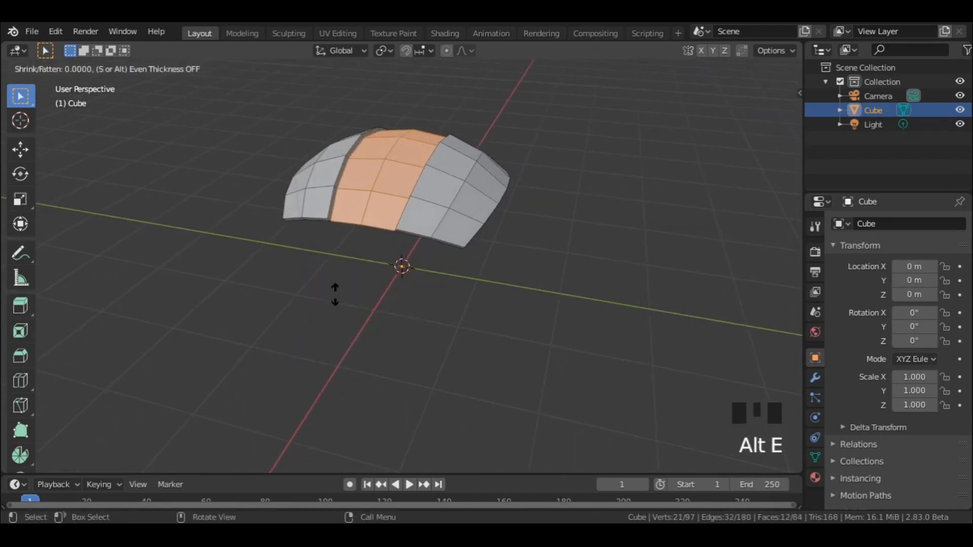
click(335, 292)
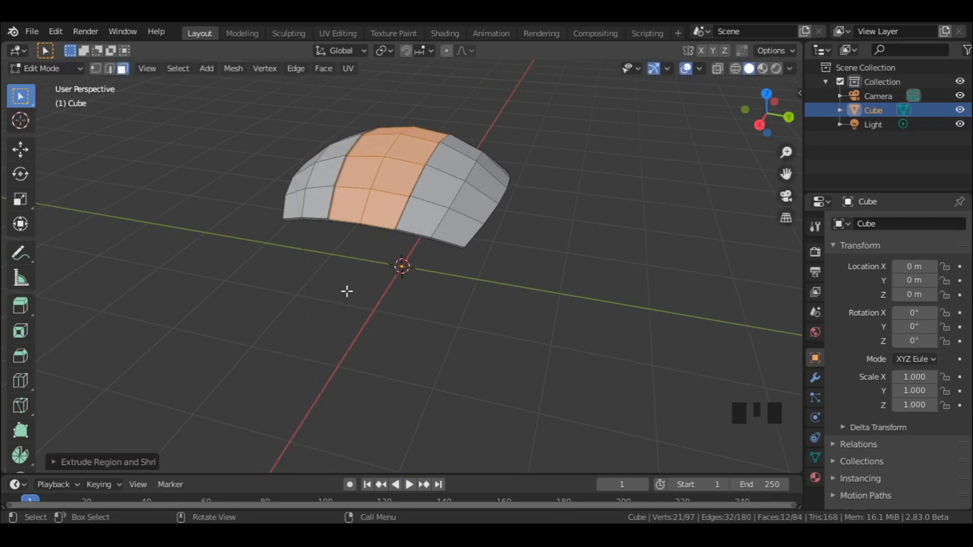
- Assign the existing material to the middle band and a new second material to the outer band on the positive Y side
click(816, 476)
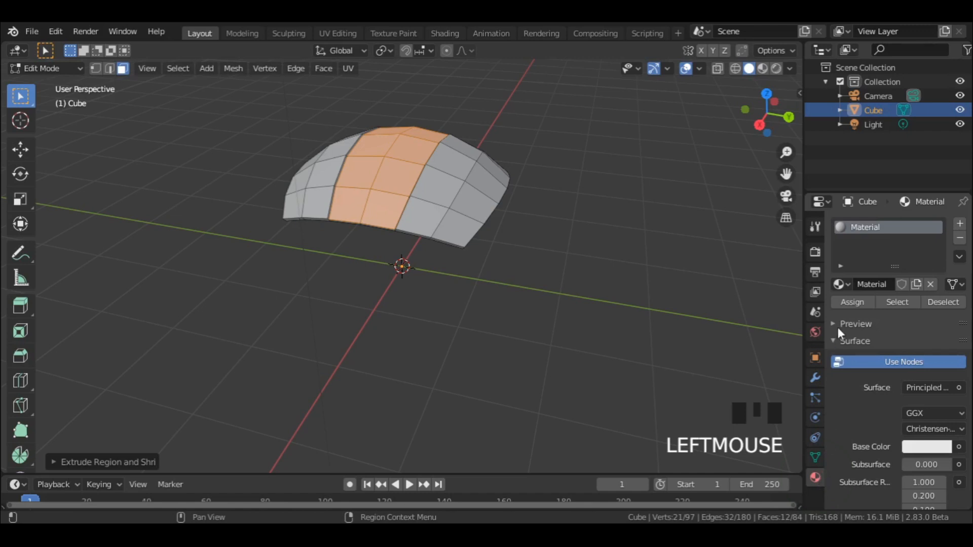
click(851, 302)
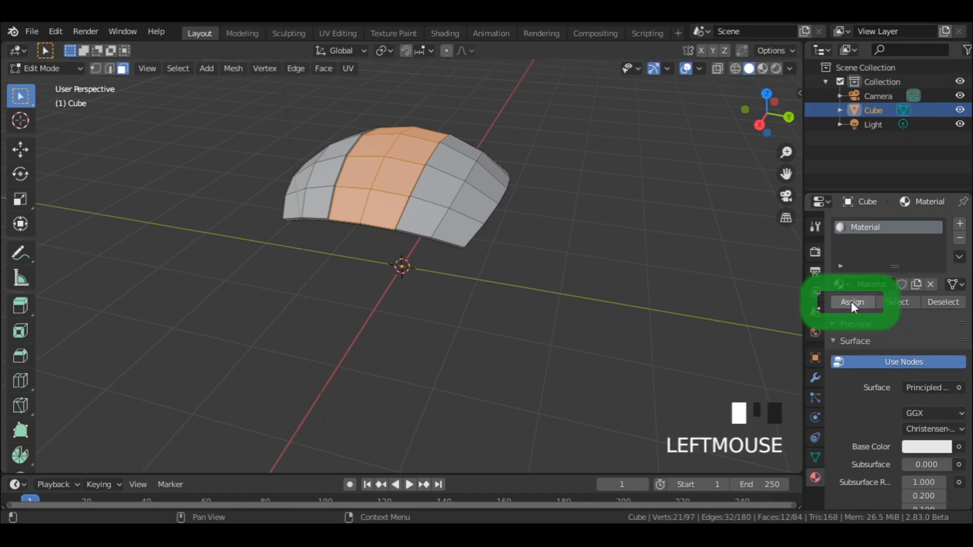
middle_drag(428, 245, 467, 320)
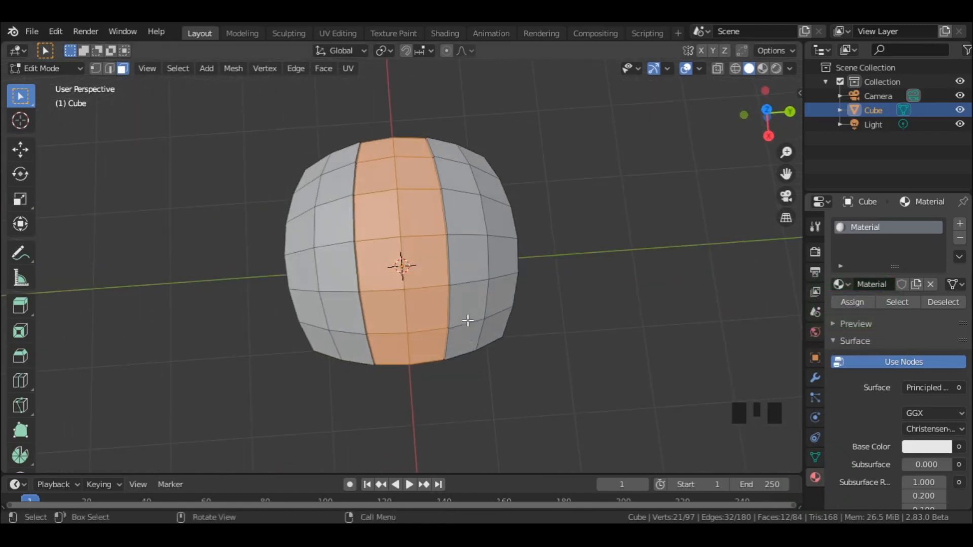
drag(456, 156, 500, 339)
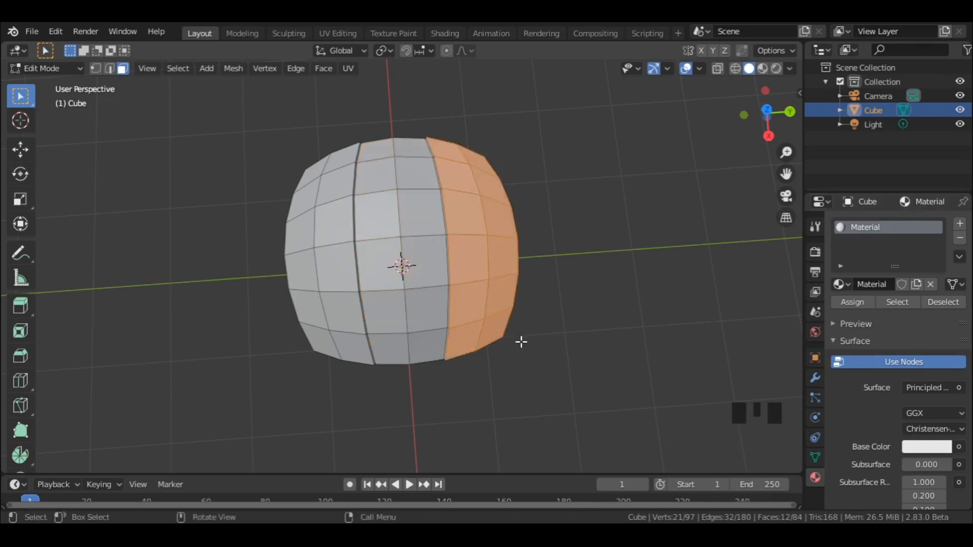
middle_drag(521, 342, 552, 323)
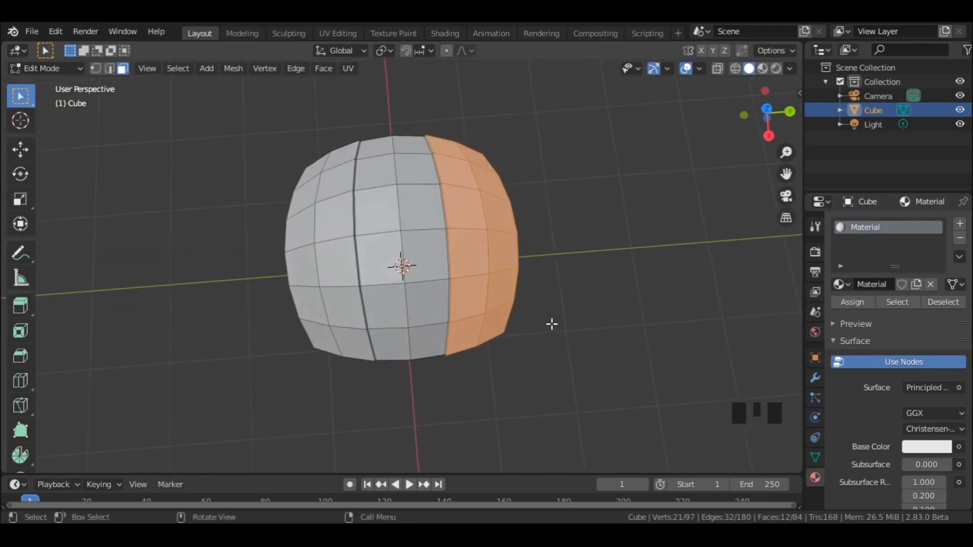
click(958, 224)
click(899, 313)
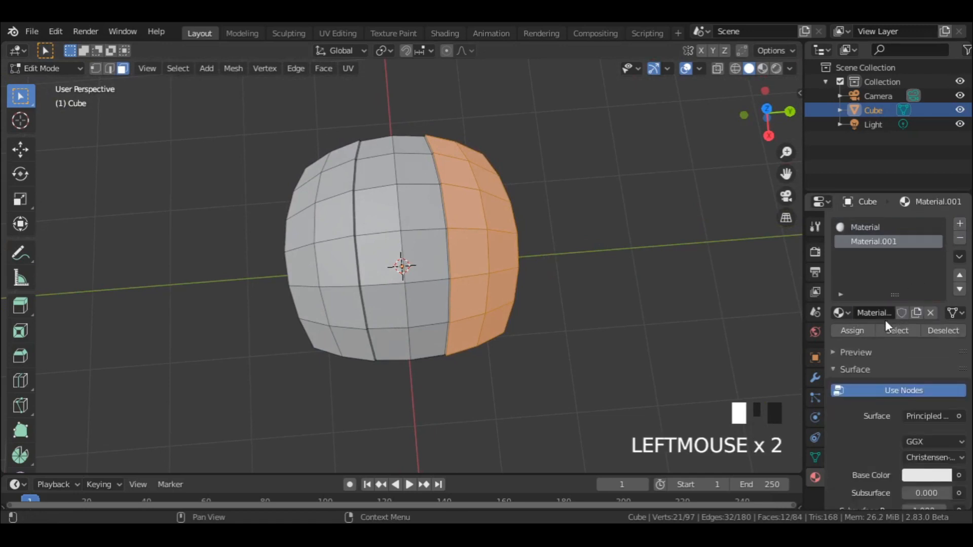
click(854, 331)
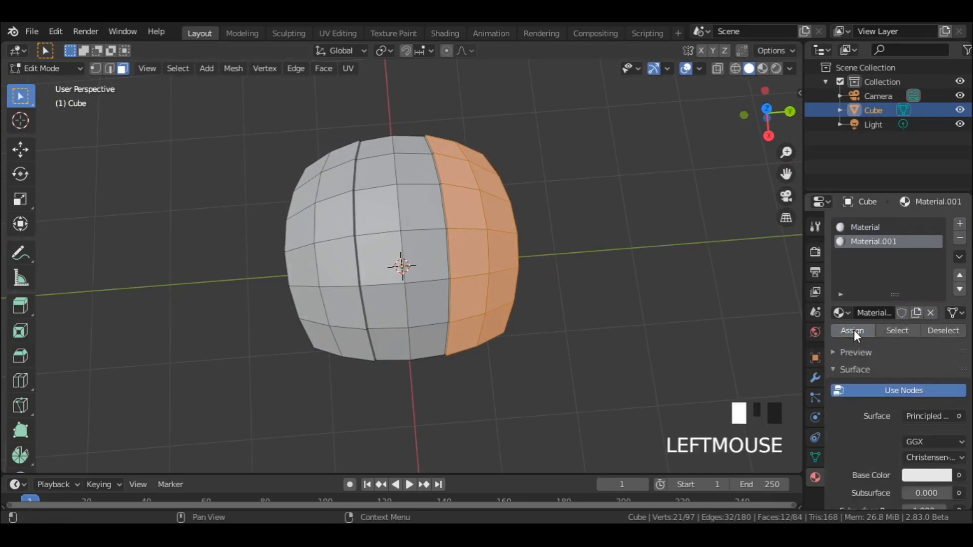
- Select the outer band on the negative Y side and assign a new third material to it
key(b)
drag(332, 170, 315, 348)
shift+click(312, 233)
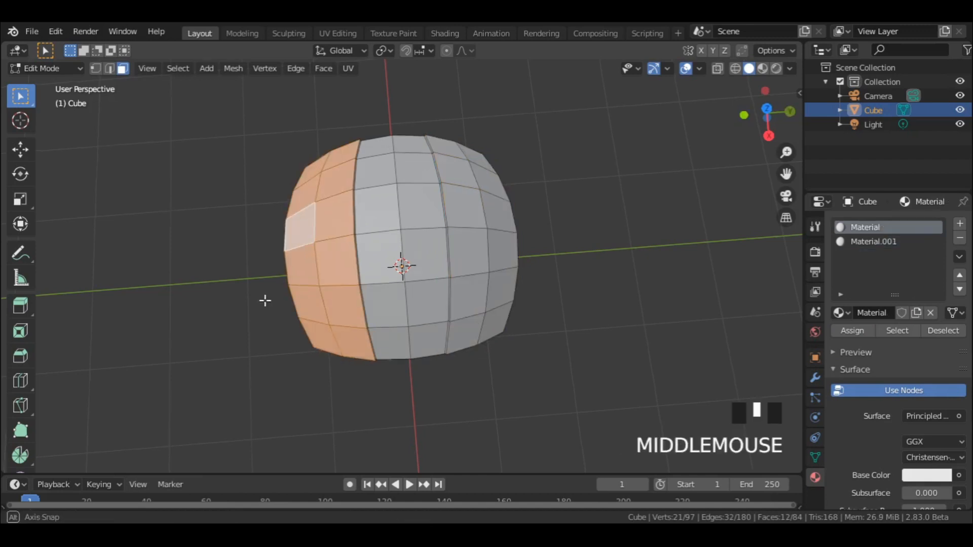
middle_drag(263, 297, 282, 319)
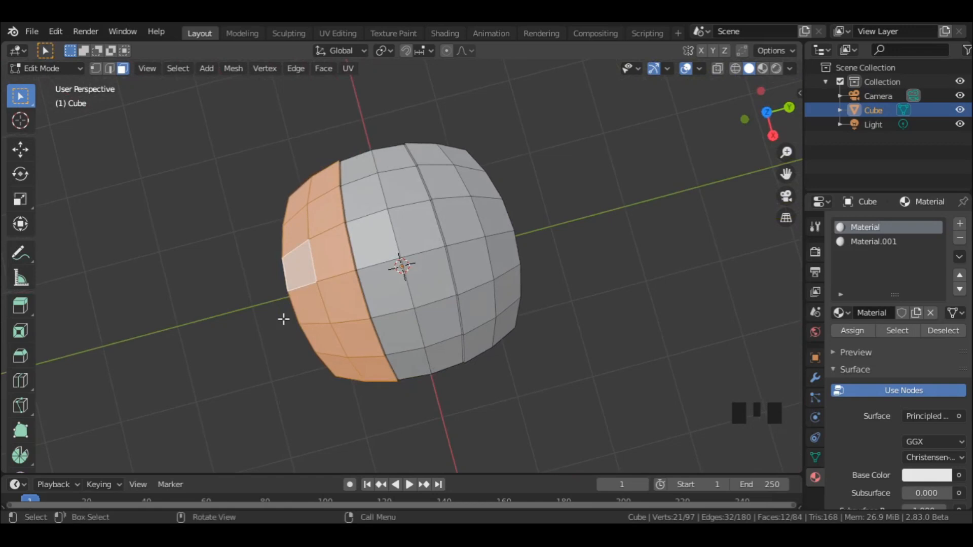
click(959, 223)
click(904, 312)
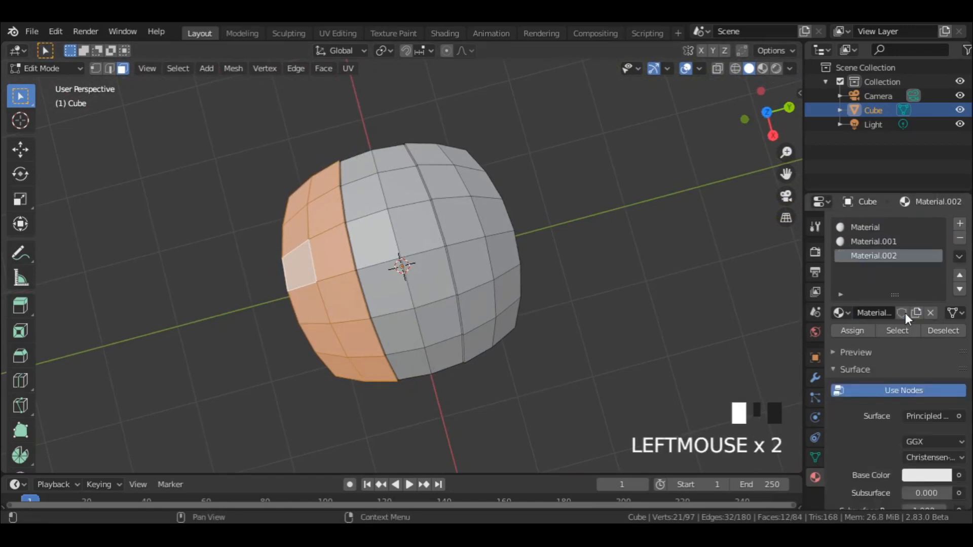
click(850, 330)
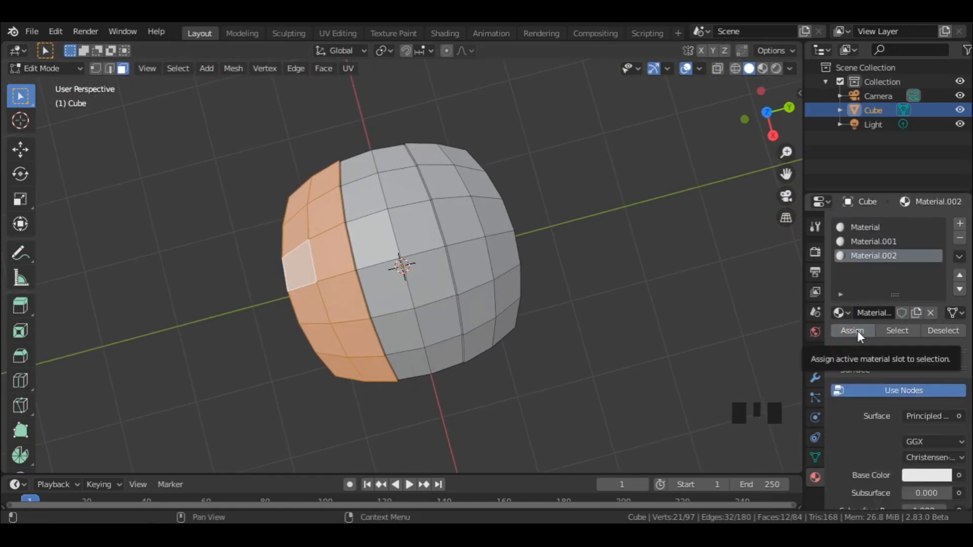
- Select the outer faces of all three raised bands, and invert the selection to the remaining side and underside faces
middle_drag(549, 332, 524, 332)
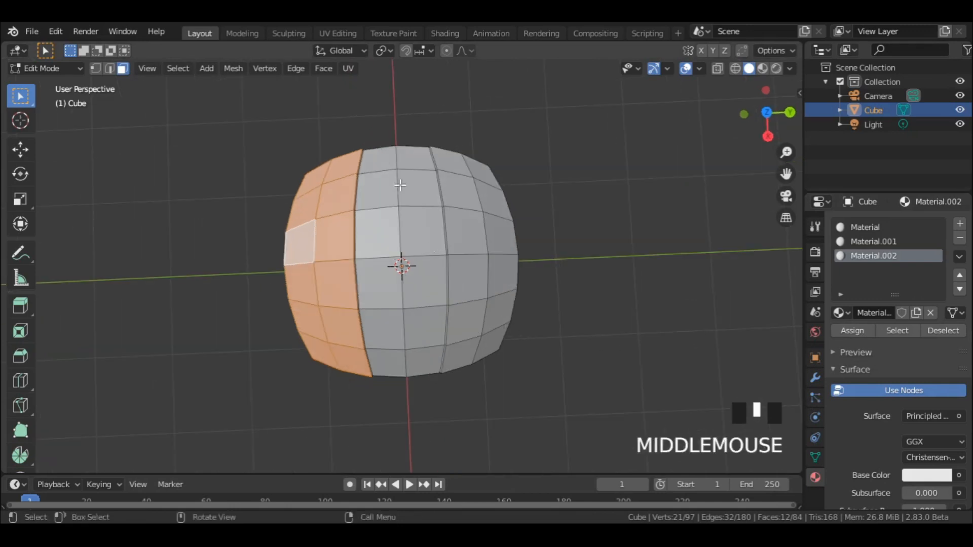
mouse_move(376, 164)
shift+mouse_down()
mouse_move(409, 175)
mouse_move(421, 355)
shift+mouse_up()
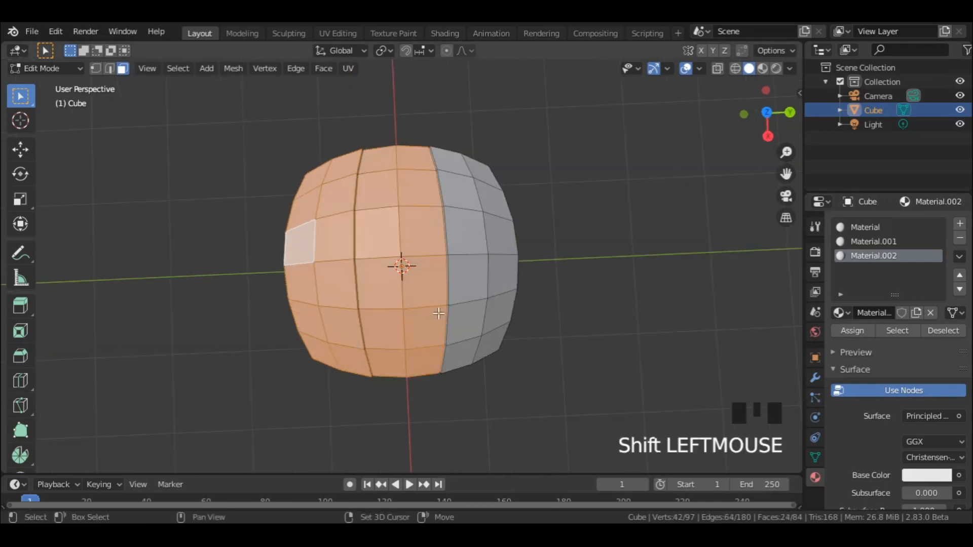
shift+drag(481, 172, 475, 355)
shift+drag(494, 234, 494, 308)
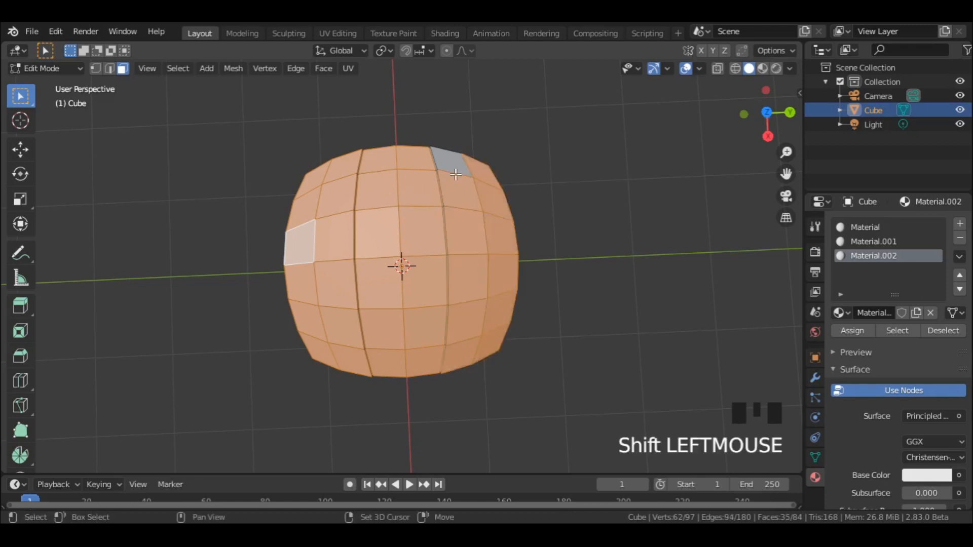
shift+click(456, 175)
middle_drag(503, 261, 547, 196)
key(ctrl+i)
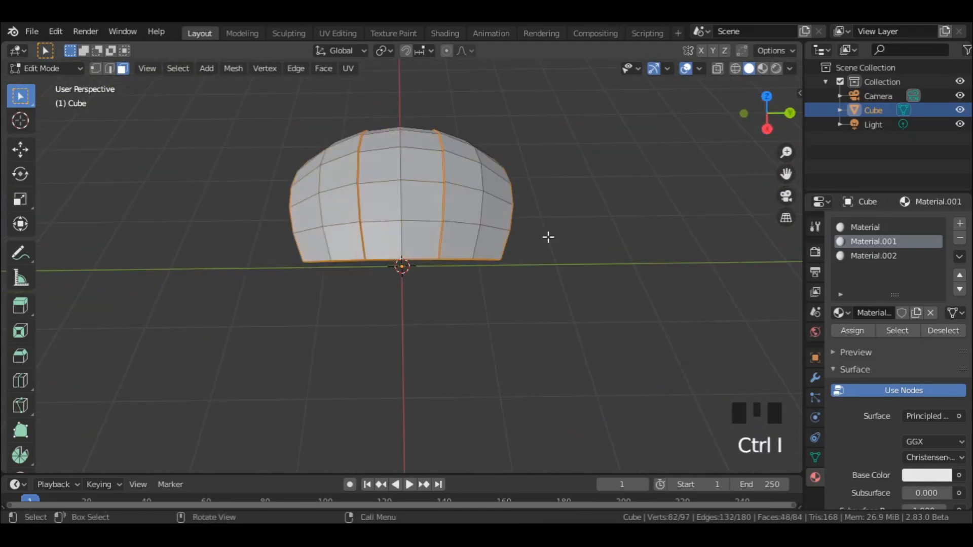
- Add a fourth material slot with a new material and name it "b"
mouse_move(547, 234)
middle_down()
mouse_move(504, 139)
mouse_move(552, 230)
middle_up()
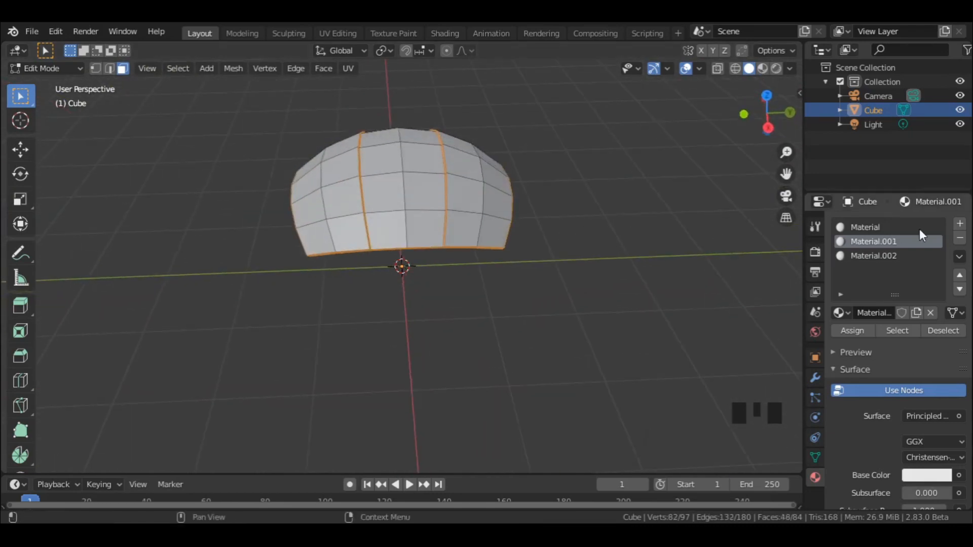
click(959, 223)
click(895, 311)
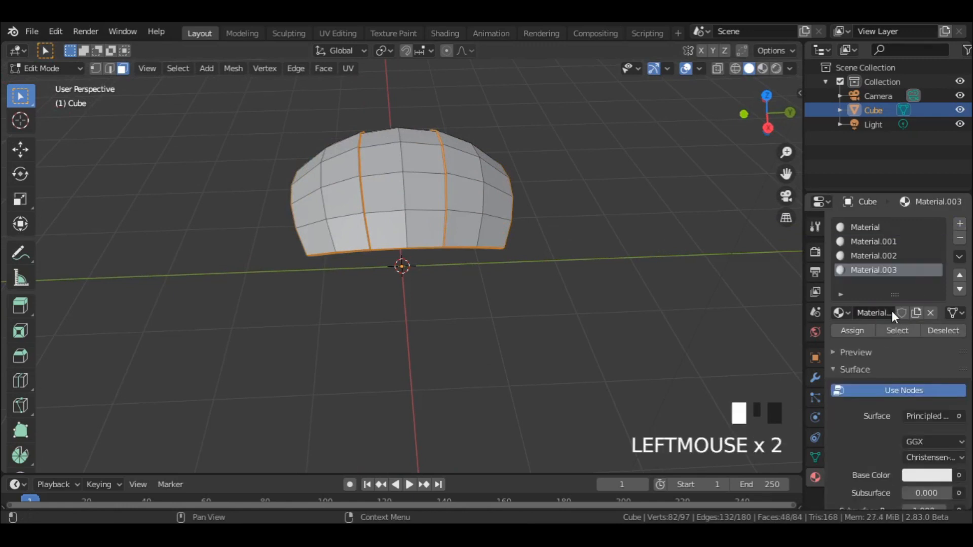
double_click(861, 314)
key(ctrl+a)
text(b)
key(Return)
- Set the pivot point to the 3D cursor, duplicate the whole patch and rotate the copy 180° about the X axis
click(383, 51)
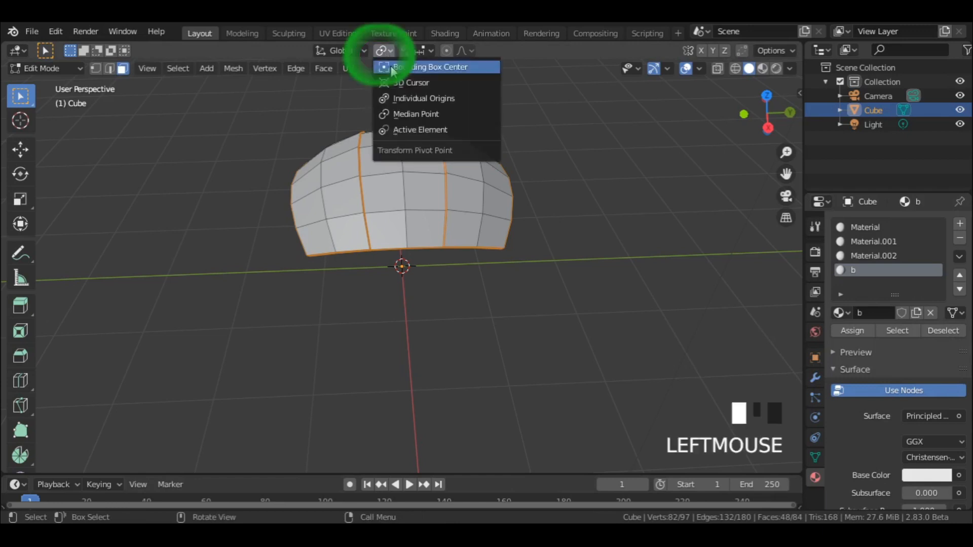
click(391, 82)
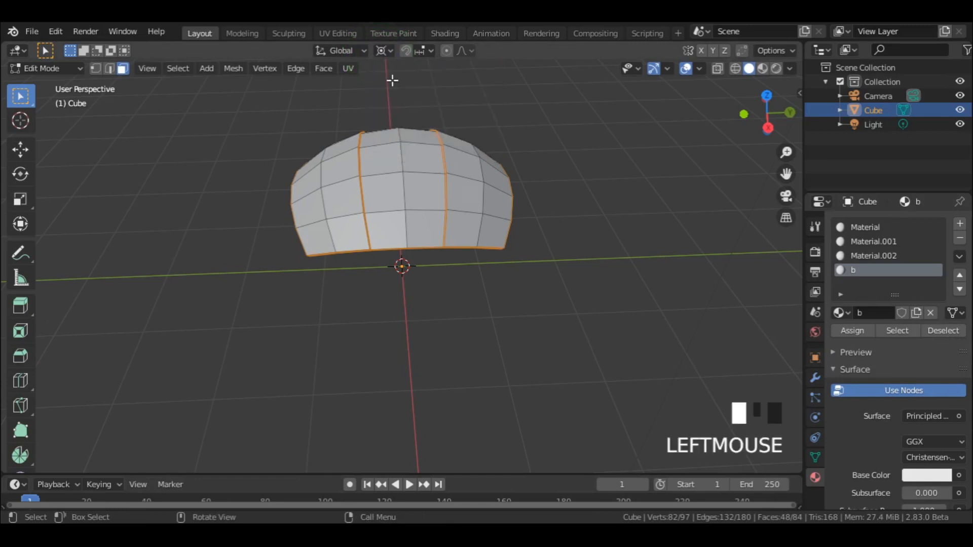
key(a)
middle_drag(465, 262, 456, 224)
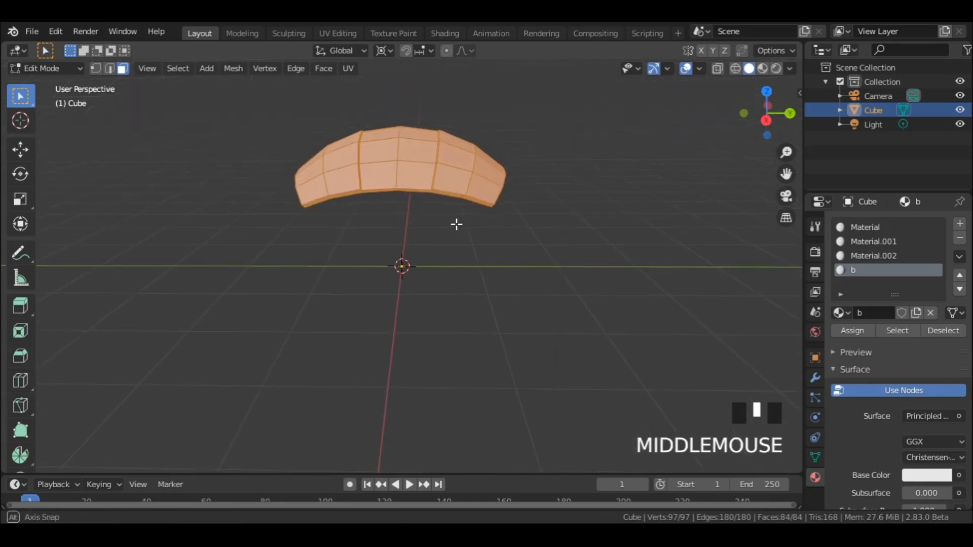
key(shift+d)
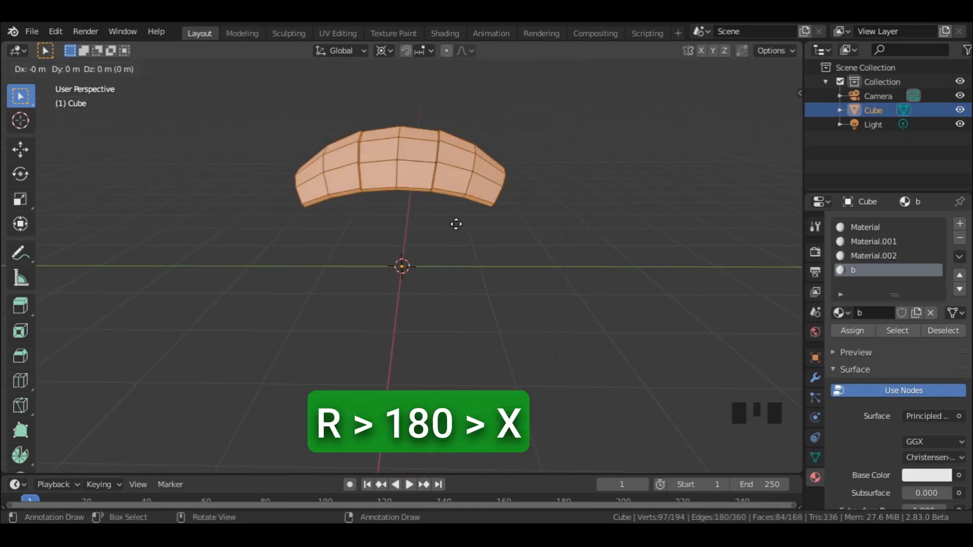
text(r180)
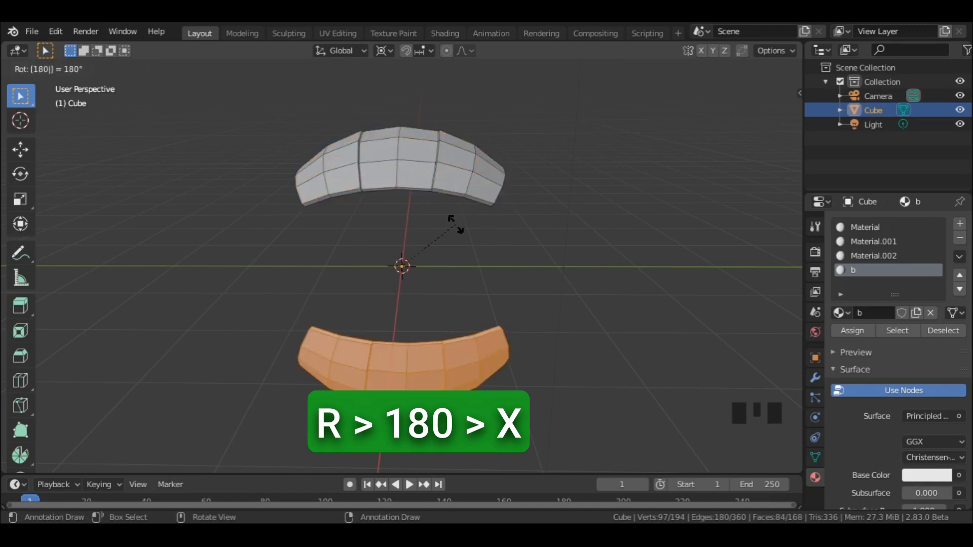
text(x)
key(Return)
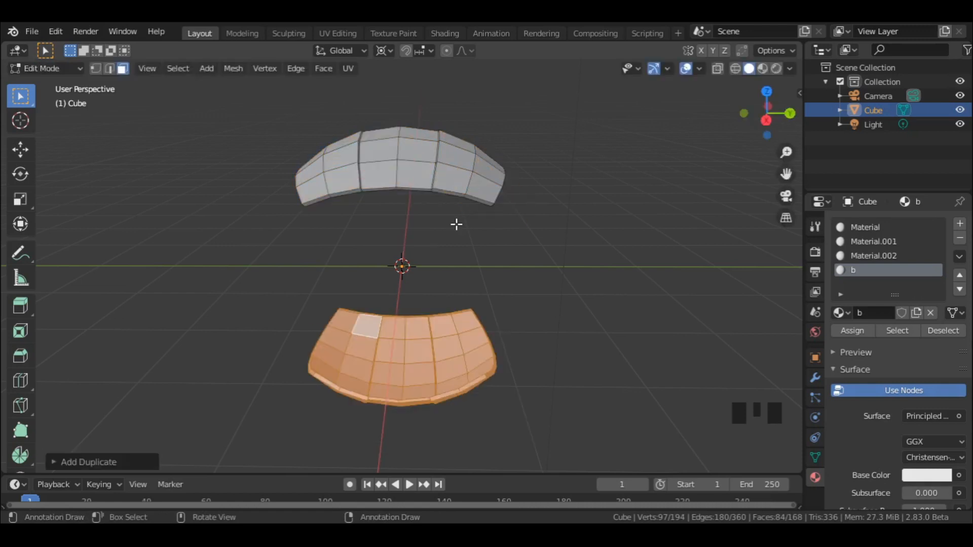
- Duplicate the upper and lower patches together and rotate the copies 90° about the X axis
middle_drag(456, 225, 488, 238)
key(a)
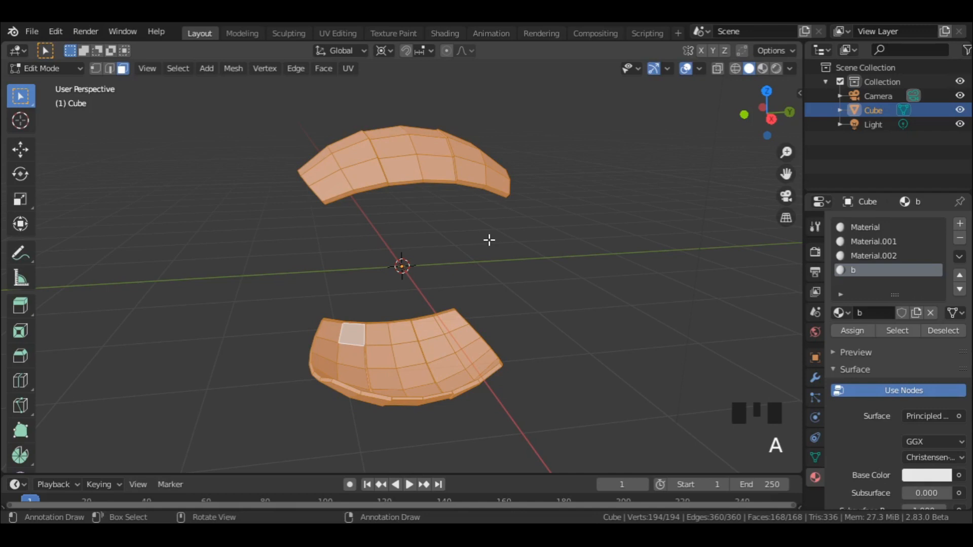
key(shift+d)
key(r)
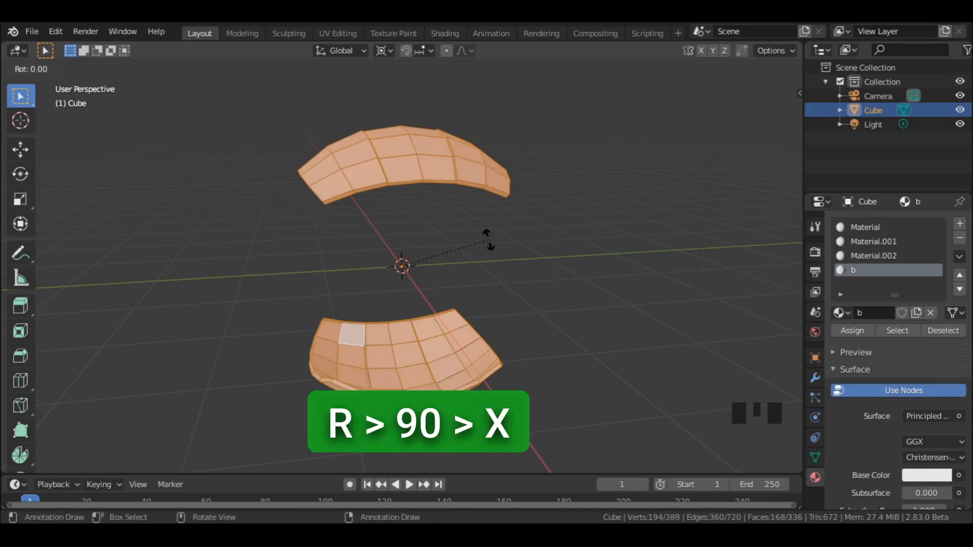
text(90)
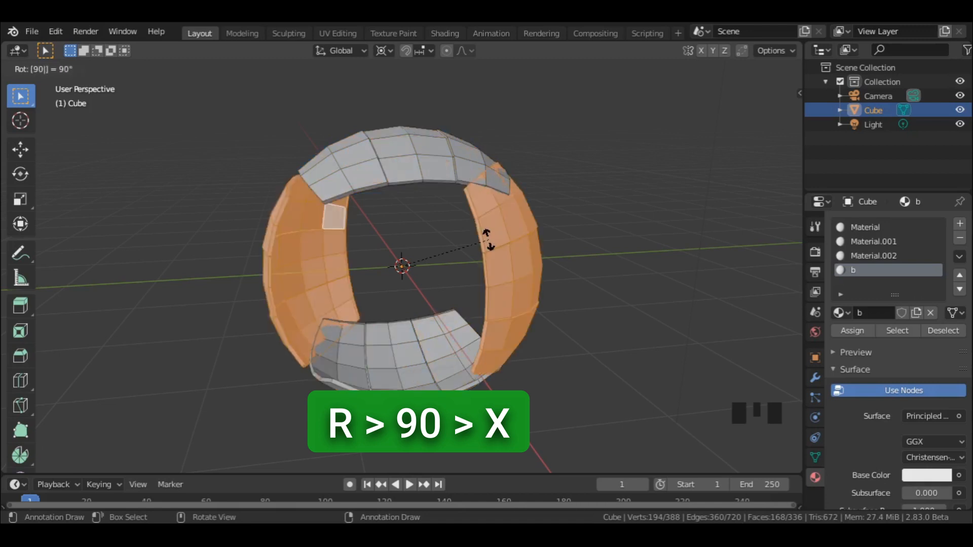
text(x)
key(Return)
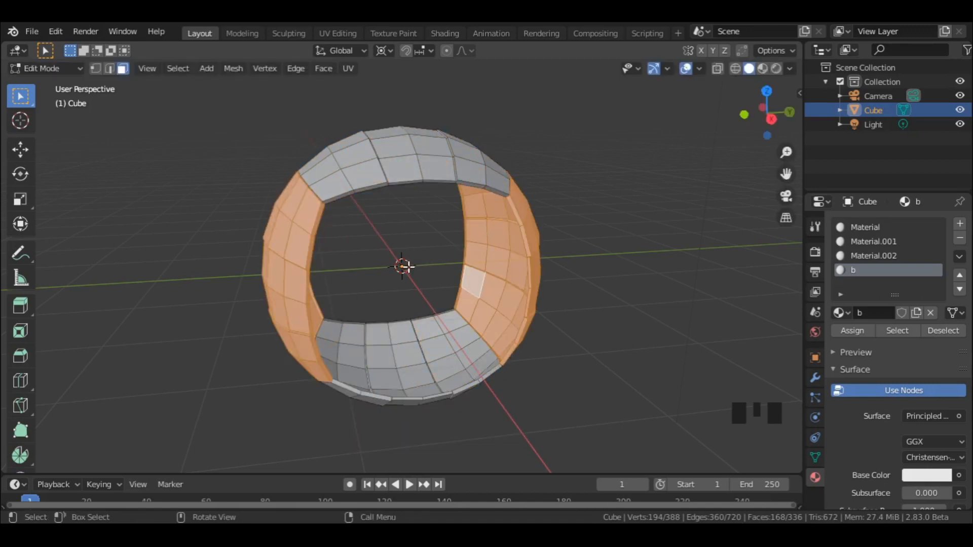
- Rotate the two duplicated side patches 90° about the Y axis to turn their bands
text(r90)
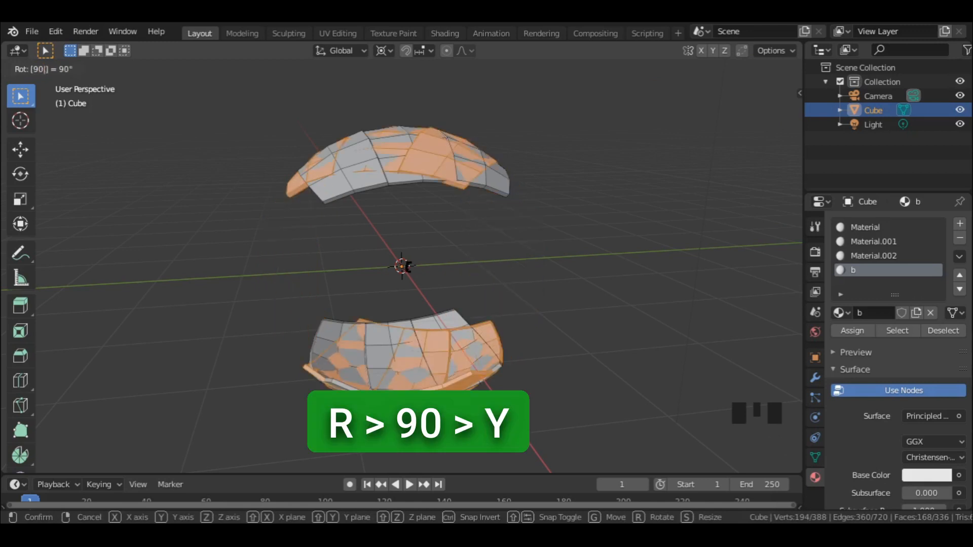
text(y)
key(Return)
- Duplicate the two side patches and rotate the copies 90° about the Z axis to fill the open sides
middle_drag(407, 267, 445, 266)
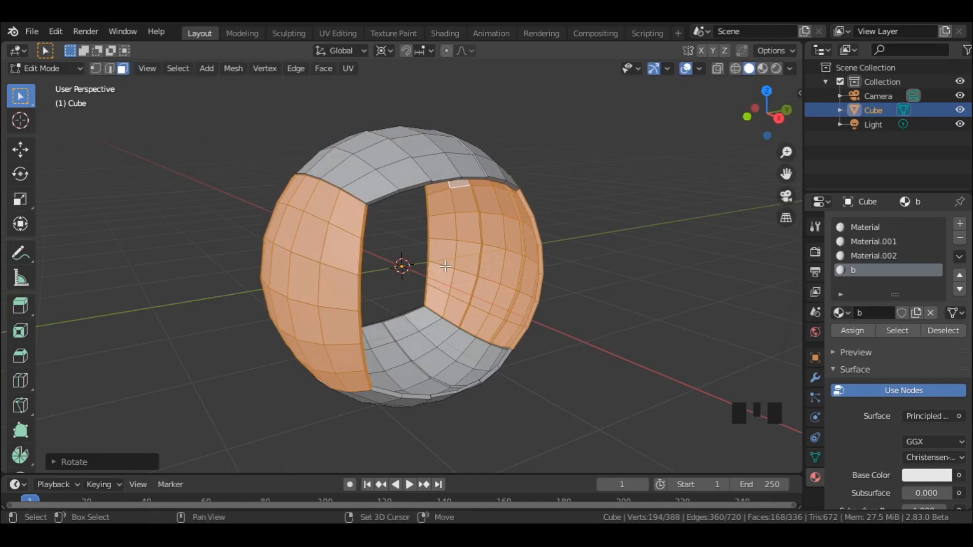
key(shift+d)
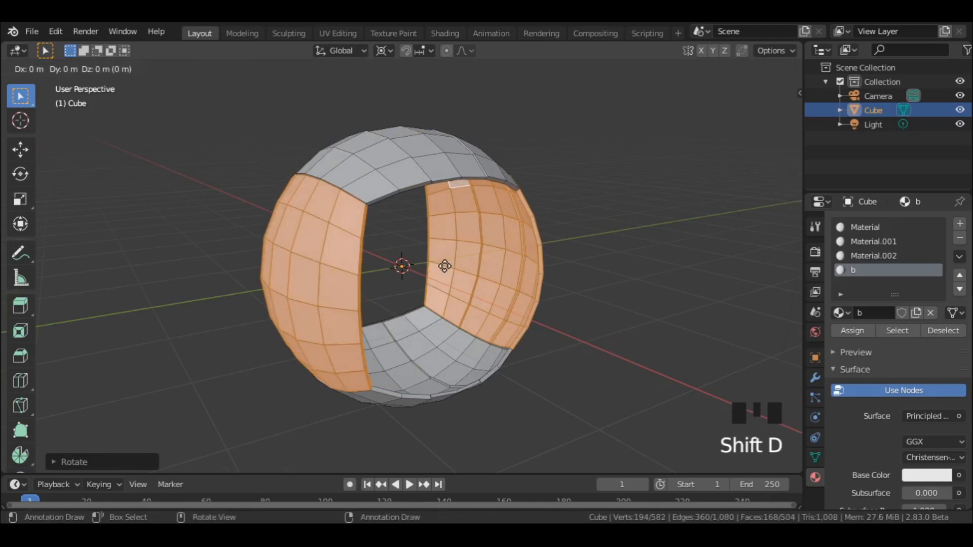
text(r)
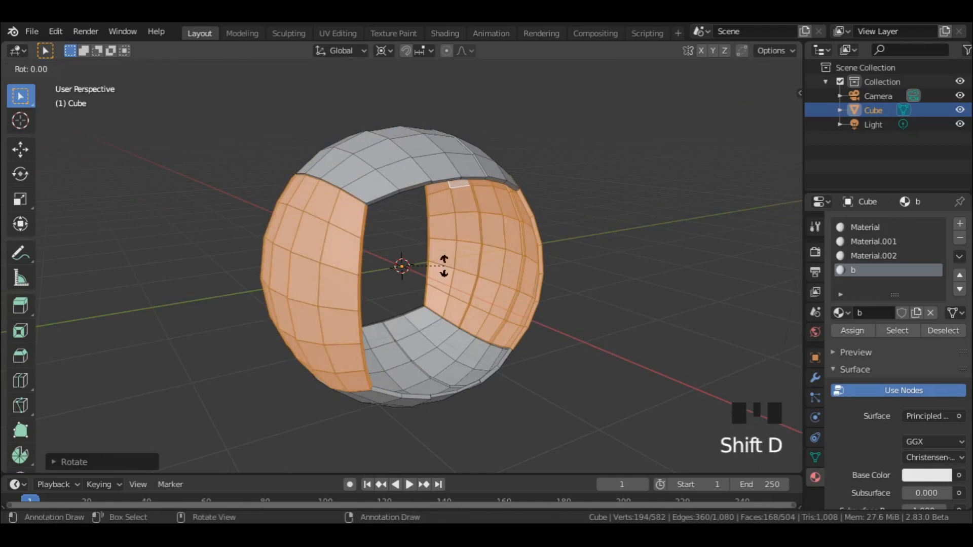
text(90z)
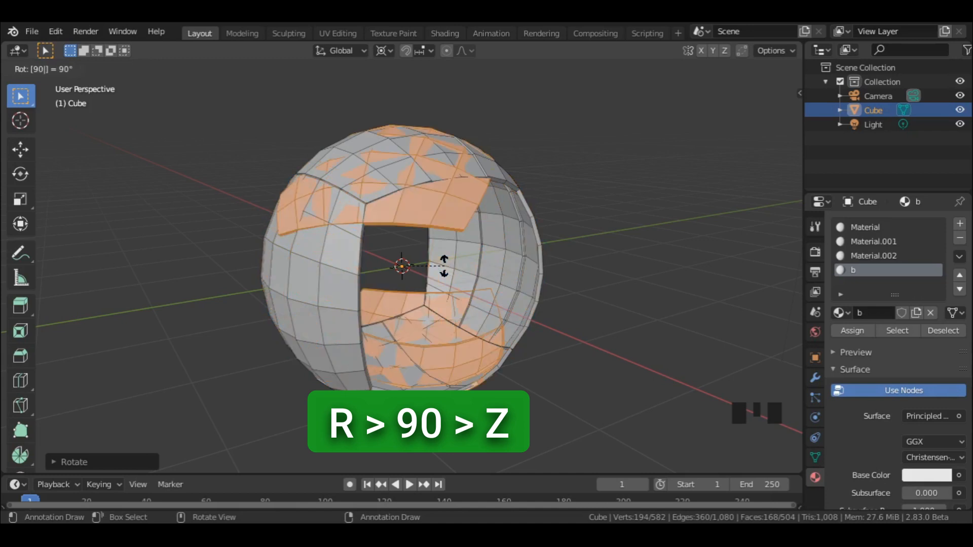
text(z)
key(Return)
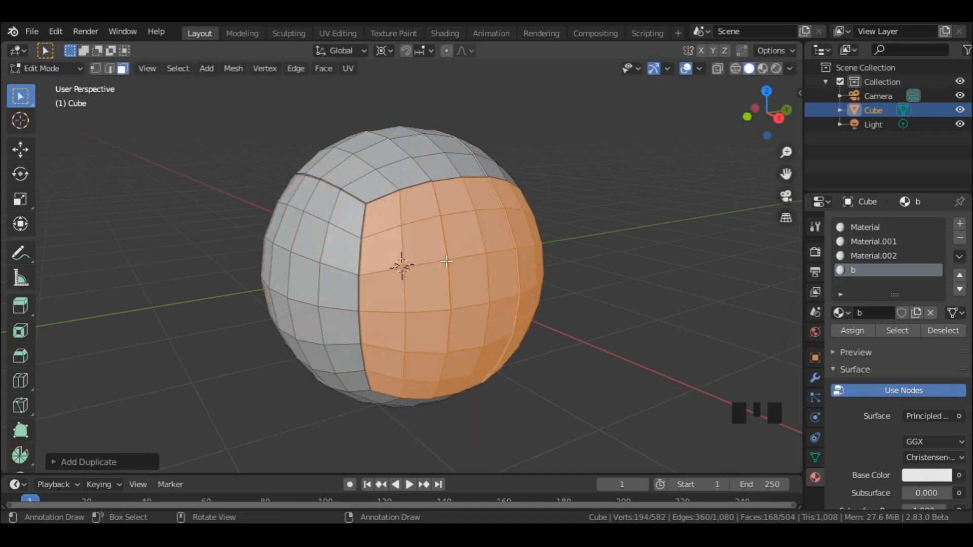
- Rotate the last pair of duplicated patches 90° about the X axis to turn their bands
text(r)
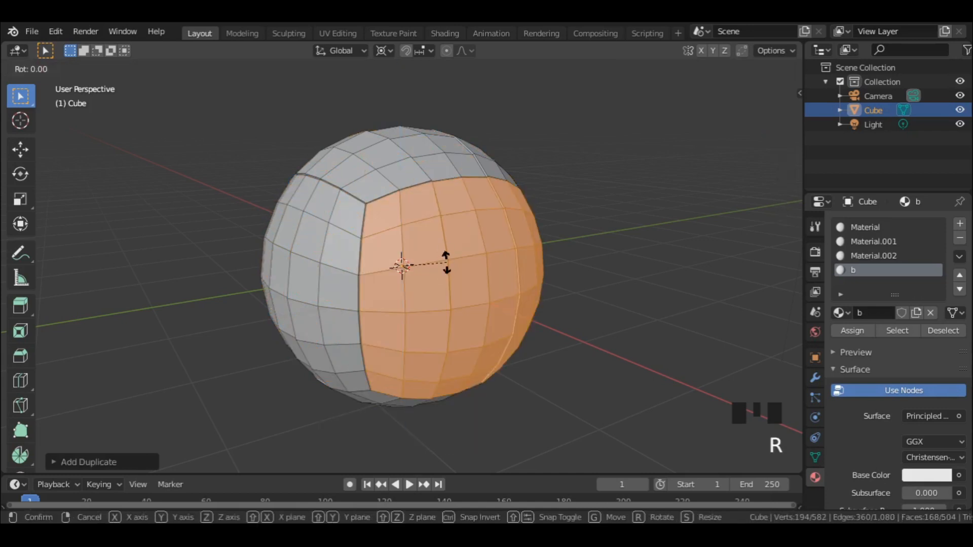
text(90x)
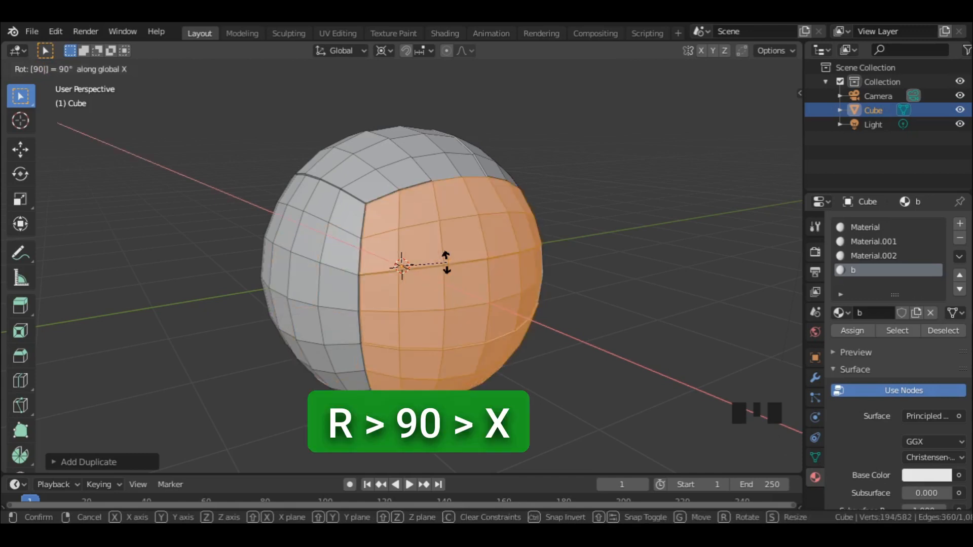
key(Return)
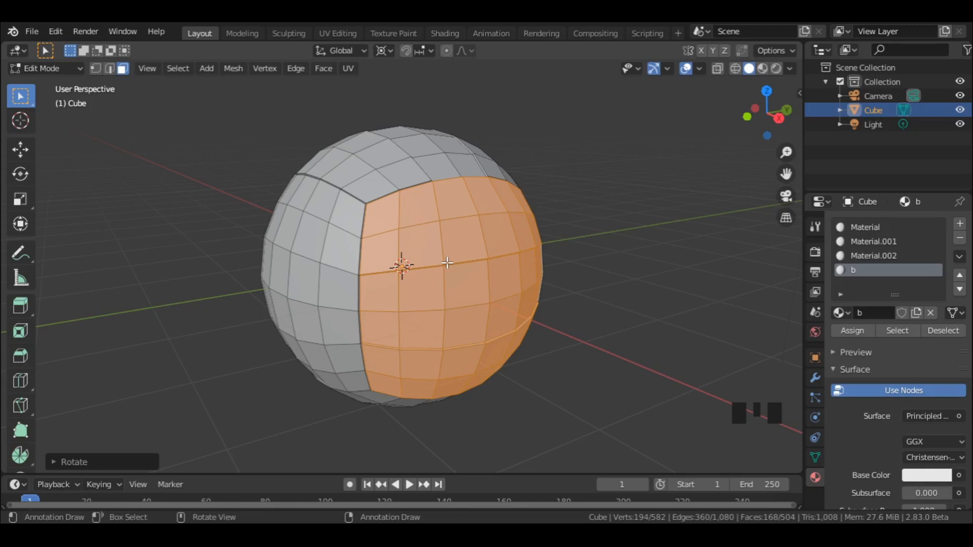
- Select the entire ball mesh and merge its overlapping vertices by distance
key(a)
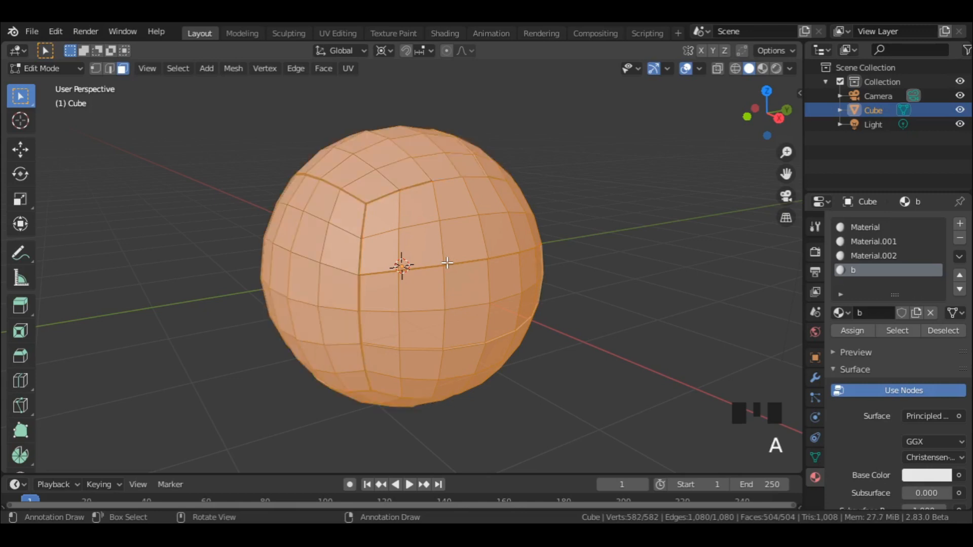
key(m)
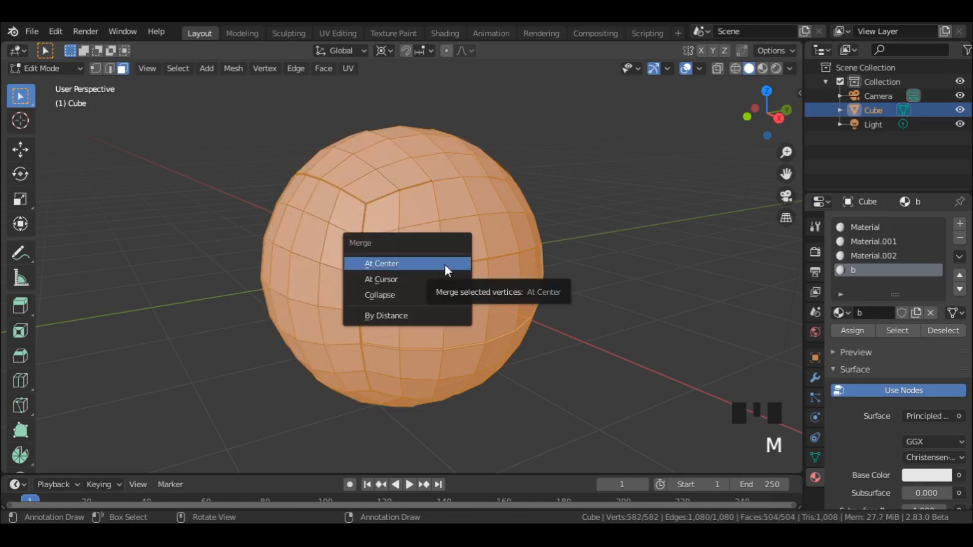
click(379, 315)
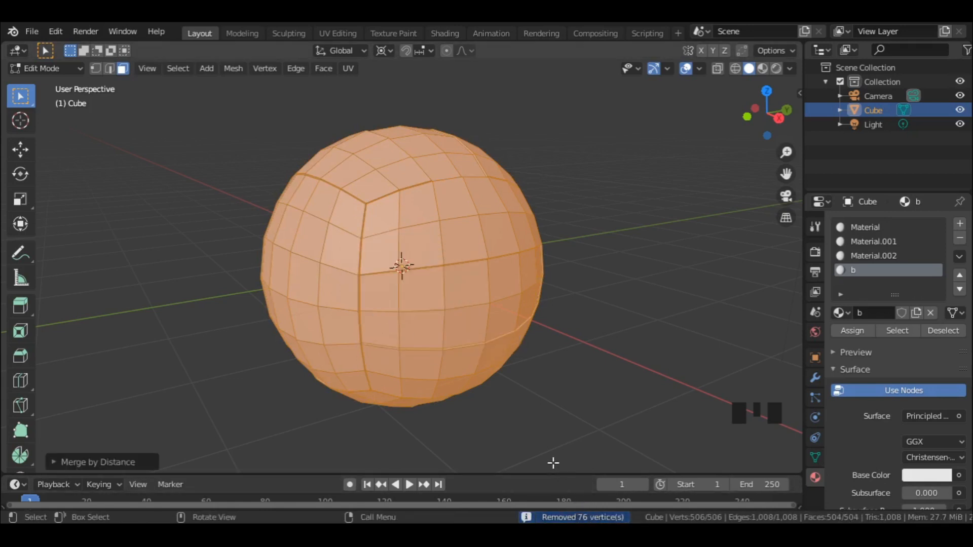
- In Object Mode, add a level 1 Subdivision Surface modifier to the ball, set its render subdivisions to 1 and apply it
key(Tab)
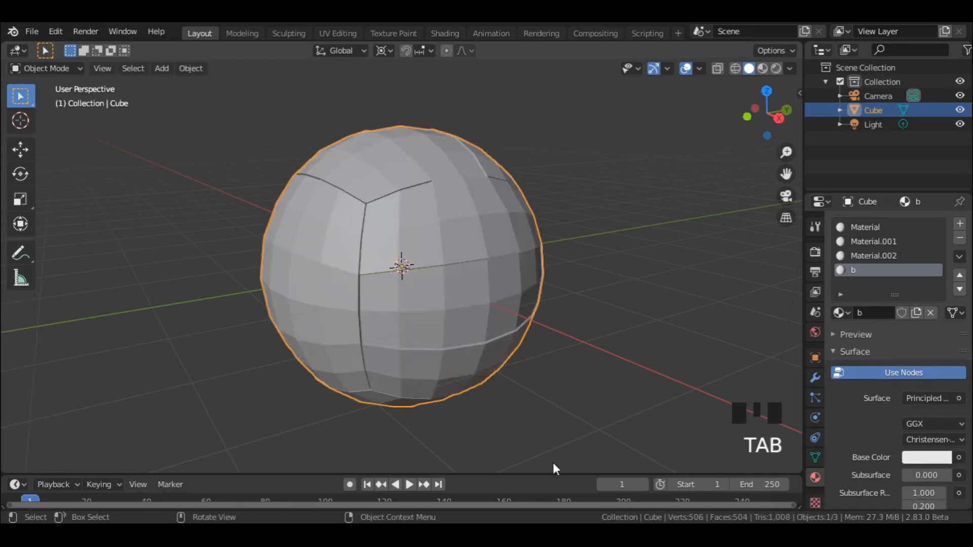
key(ctrl+1)
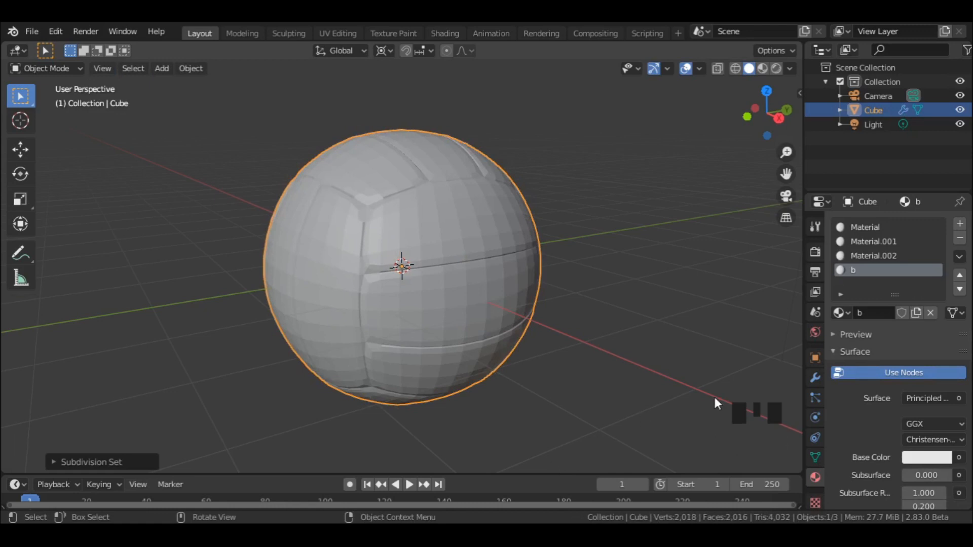
click(812, 376)
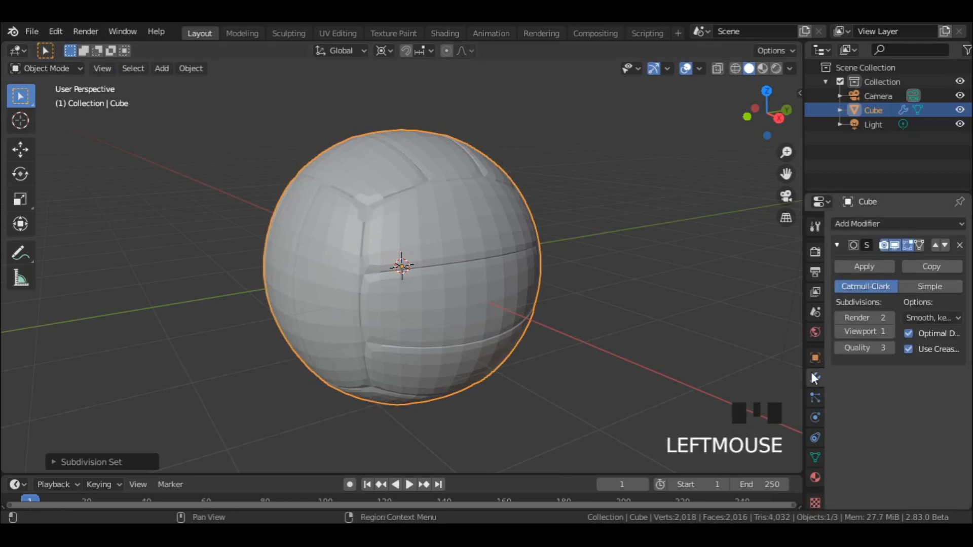
click(838, 317)
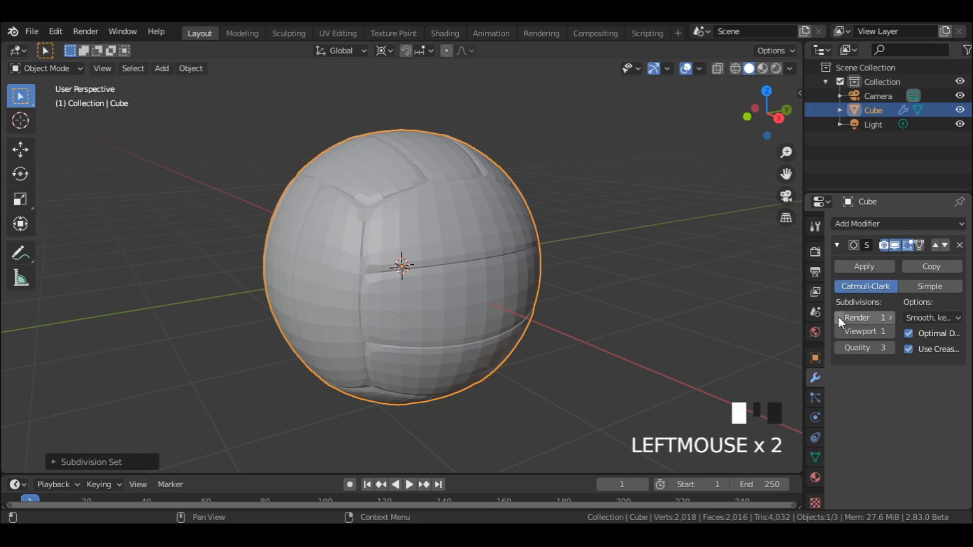
click(854, 265)
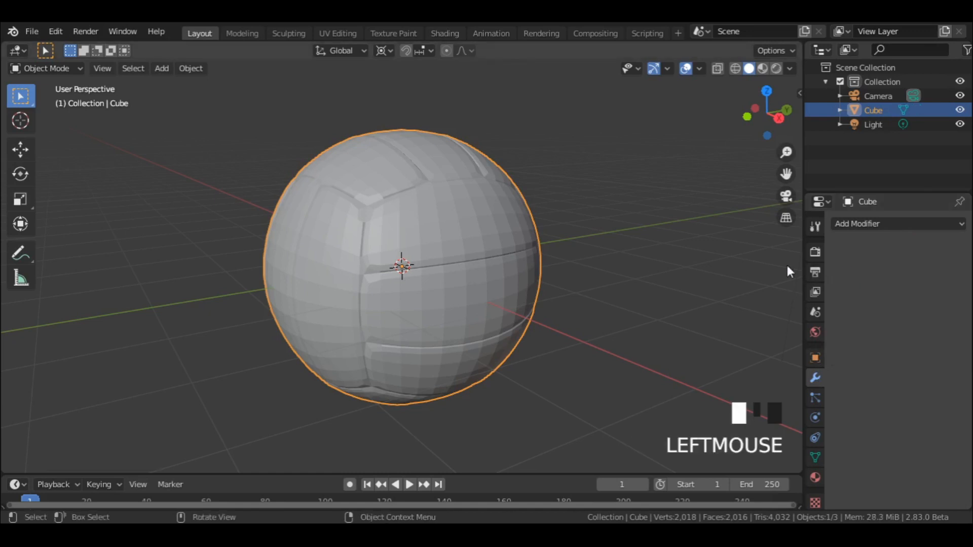
- Apply smooth shading to the ball
right_click(424, 247)
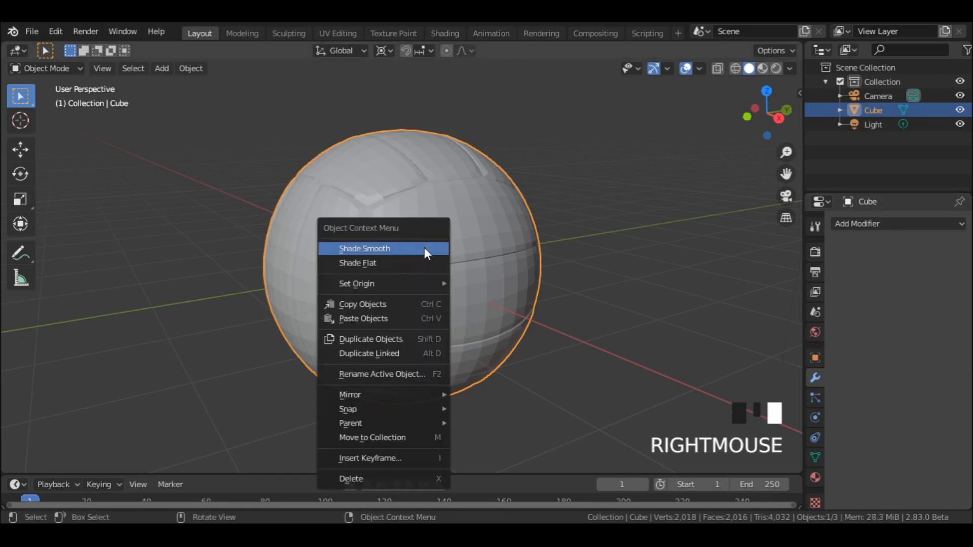
click(390, 247)
mouse_move(454, 263)
middle_down()
mouse_move(321, 261)
mouse_move(404, 274)
mouse_move(338, 273)
middle_up()
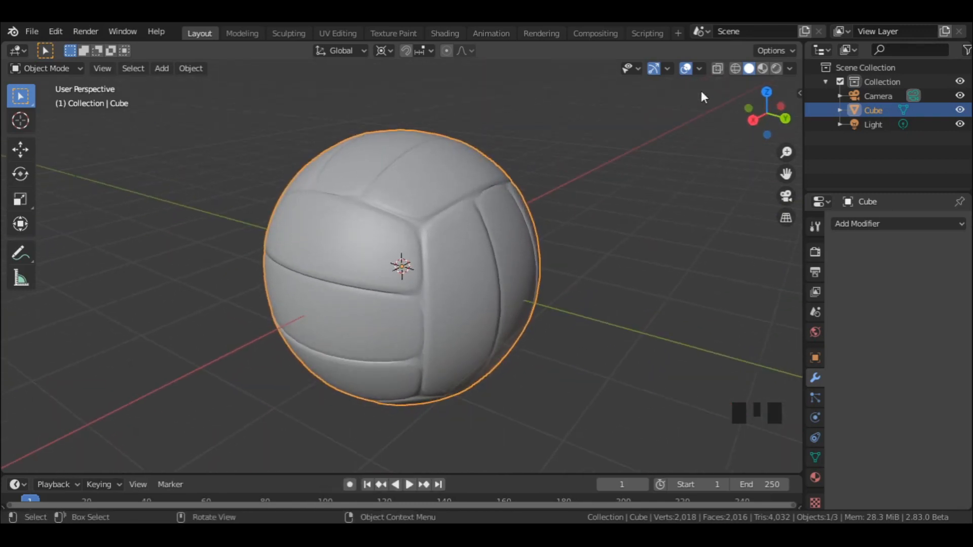
- Show the ball in Material Preview shading and set the base color of the seam material "b" to near-black, value 0.067
click(762, 68)
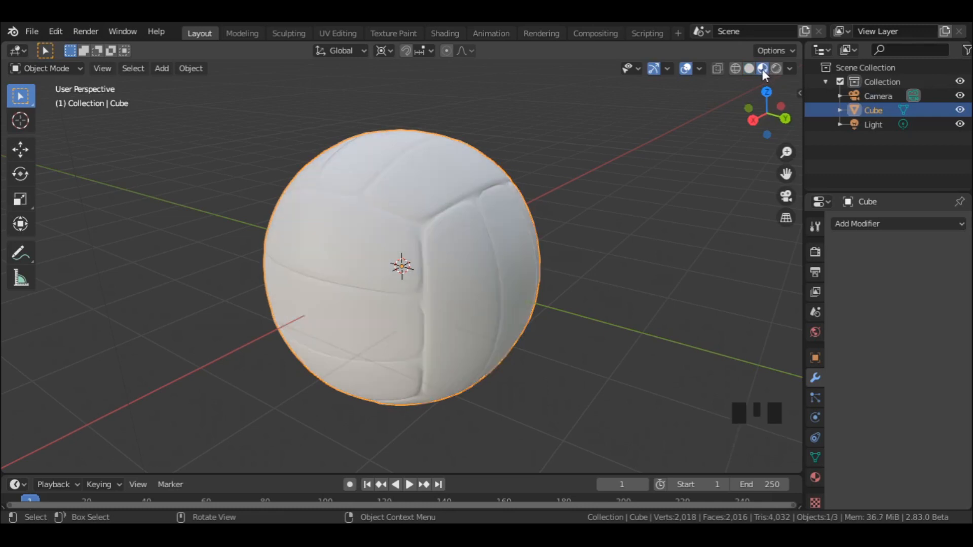
click(811, 477)
click(910, 459)
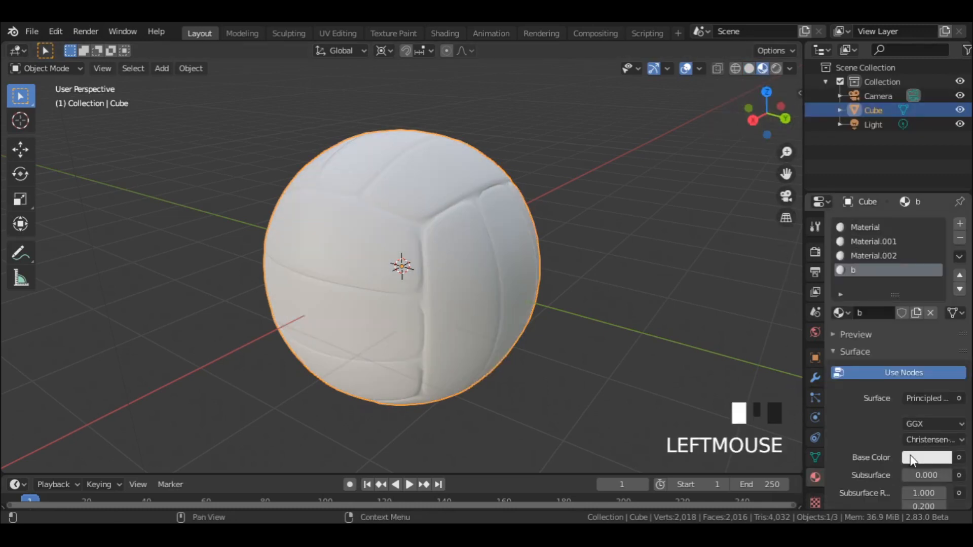
drag(940, 264, 940, 351)
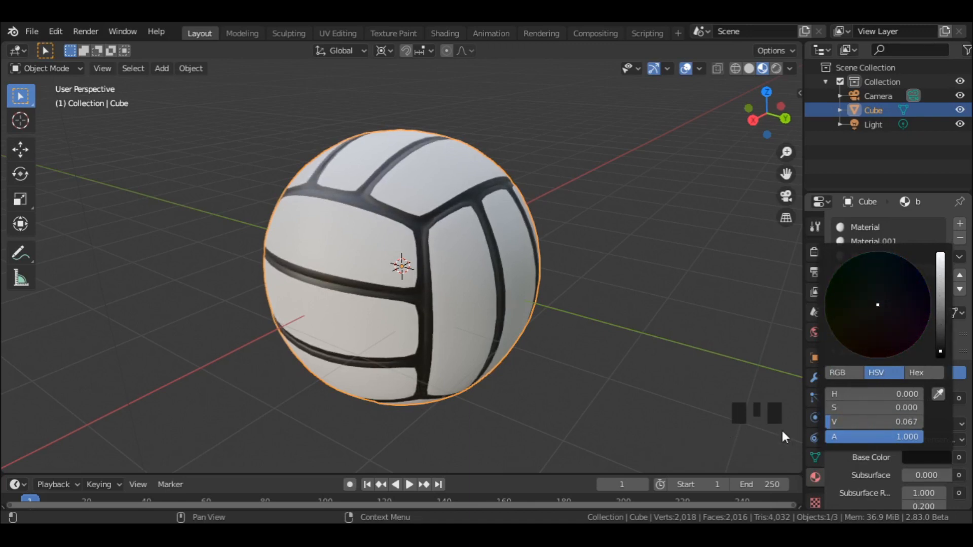
- Set the base color of the first band material, "Material", to a saturated blue
click(873, 227)
click(916, 458)
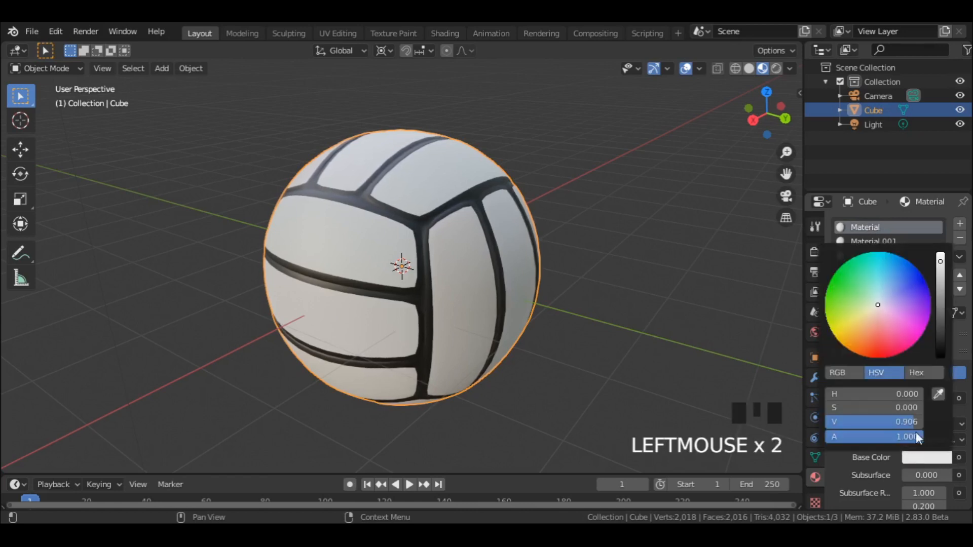
click(919, 278)
- Try yellow as the base color of the band material "Material.002" and shift it to orange
click(873, 255)
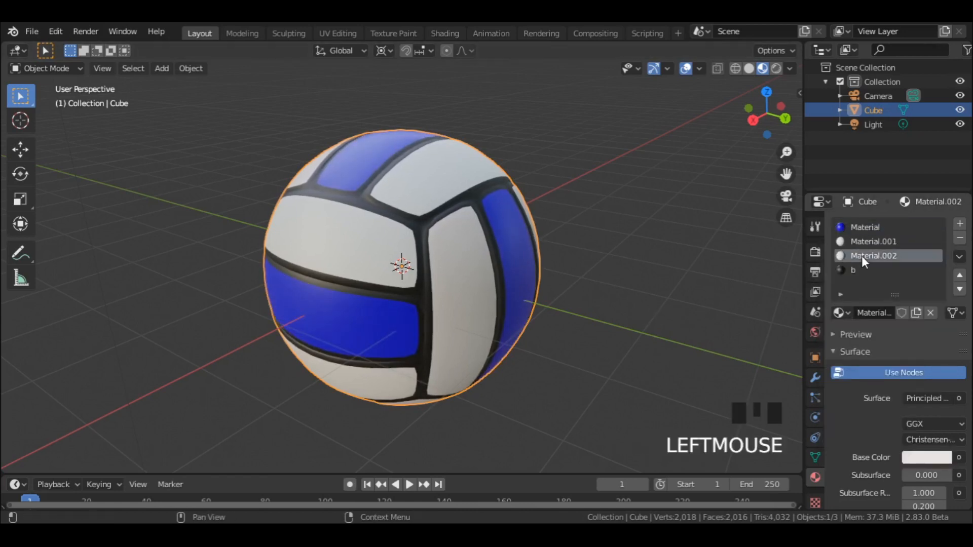
click(926, 458)
click(864, 322)
click(842, 330)
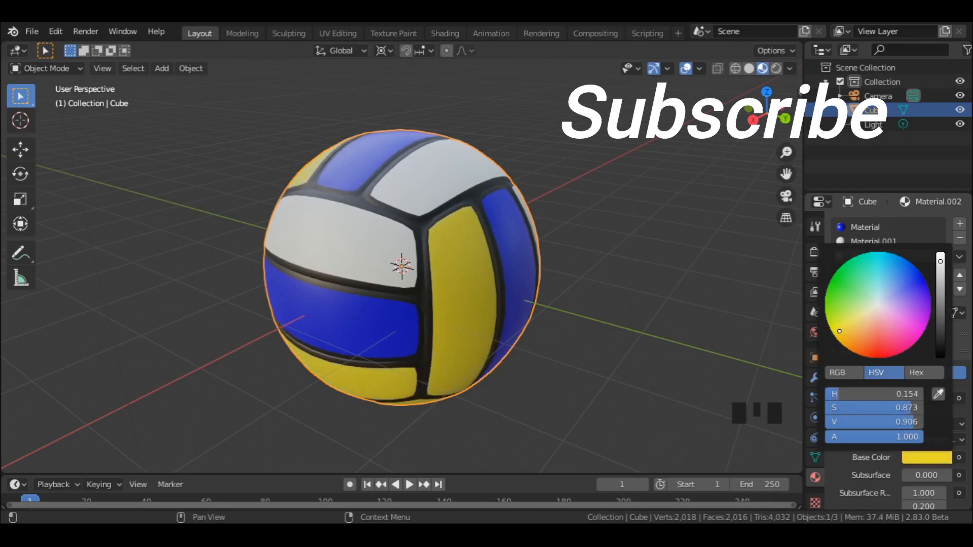
click(860, 350)
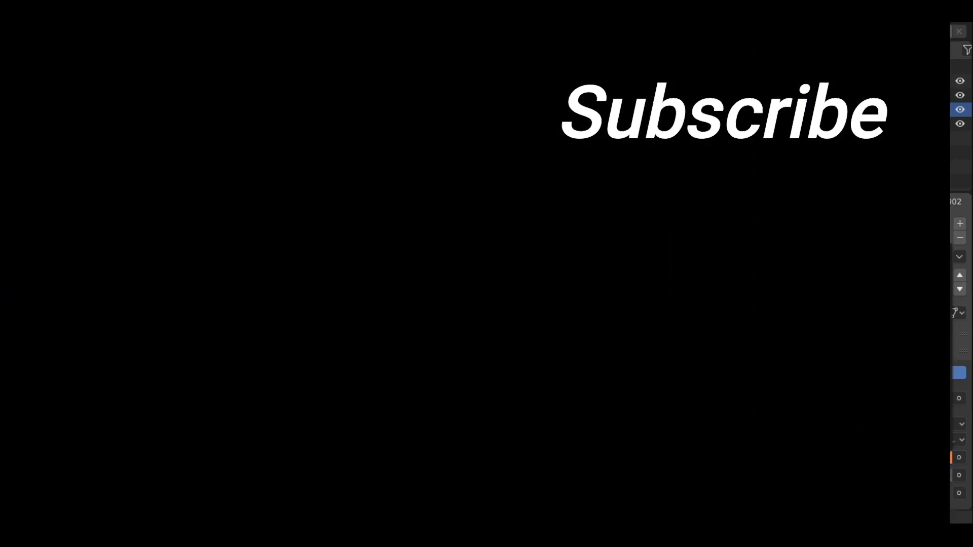